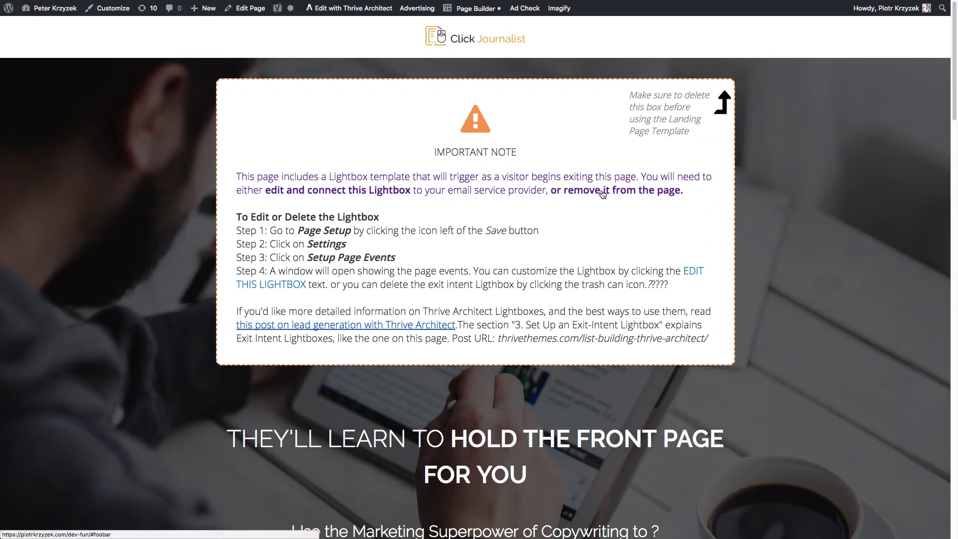
# Follow the intro paragraph's #foobar link down to the Newsroom course section
pyautogui.moveTo(689, 193); pyautogui.dragTo(231, 183)
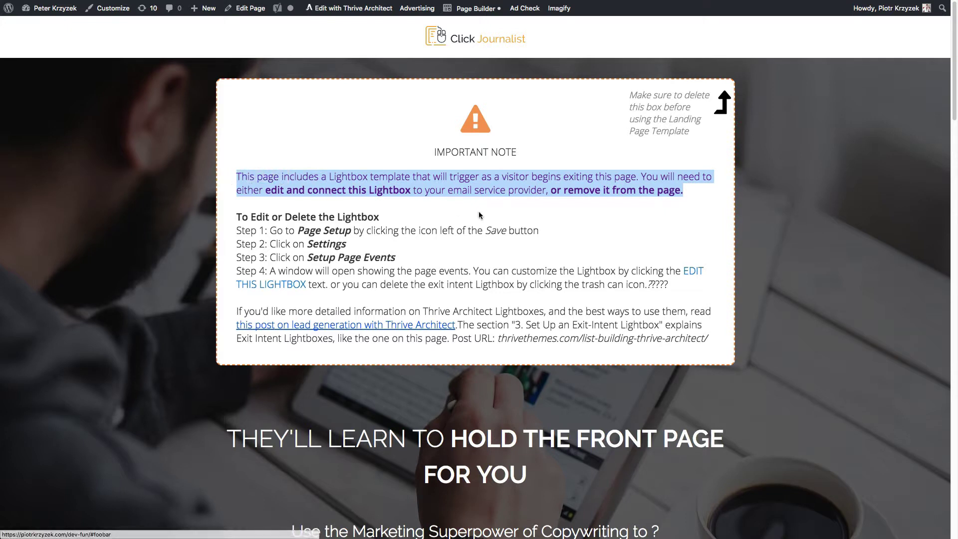
pyautogui.click(477, 191)
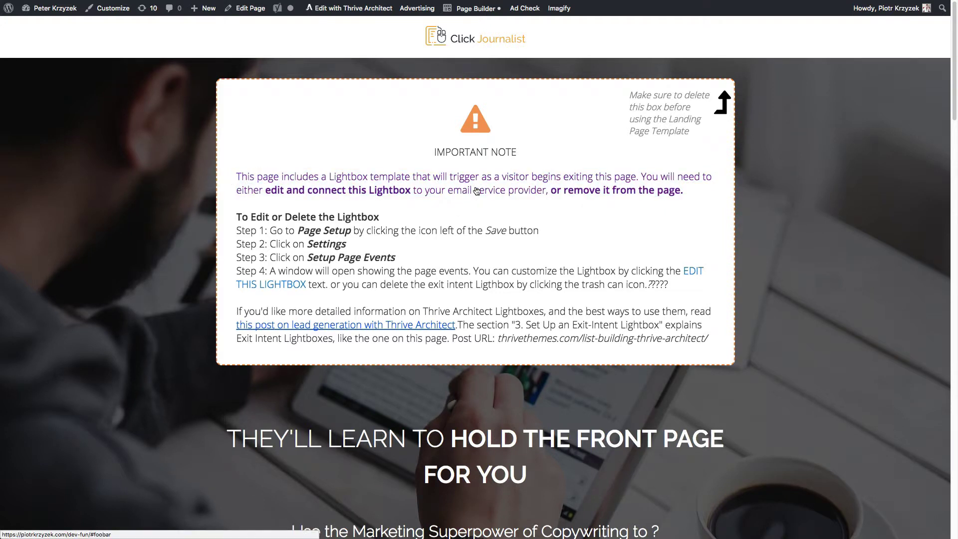
pyautogui.moveTo(698, 193); pyautogui.dragTo(411, 178)
pyautogui.moveTo(236, 177); pyautogui.dragTo(464, 180)
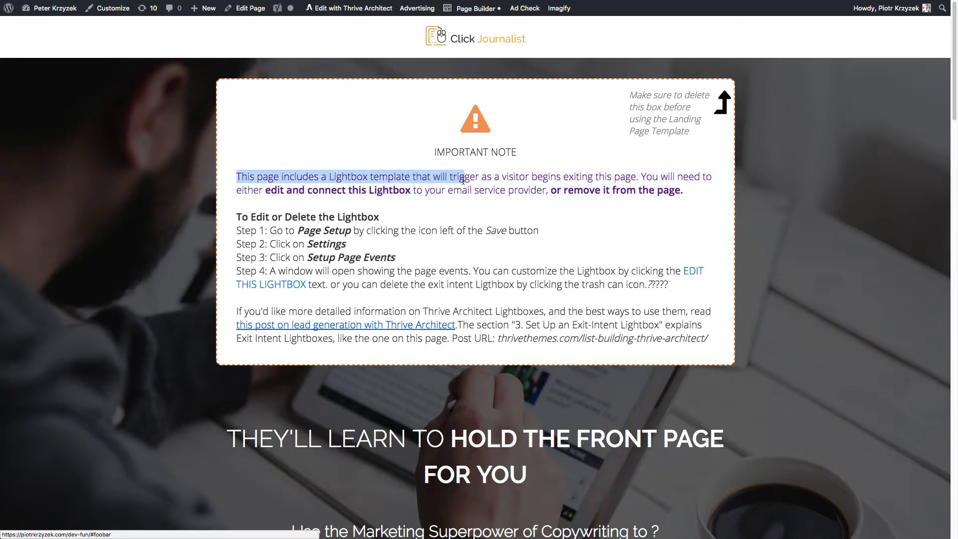
pyautogui.click(556, 191)
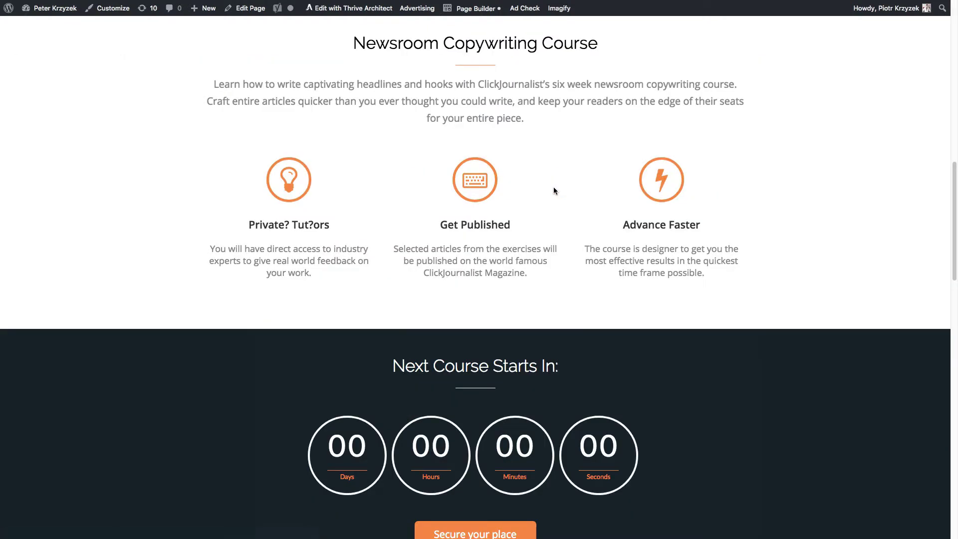
pyautogui.scroll(5, 554, 188)
pyautogui.scroll(-2, 555, 190)
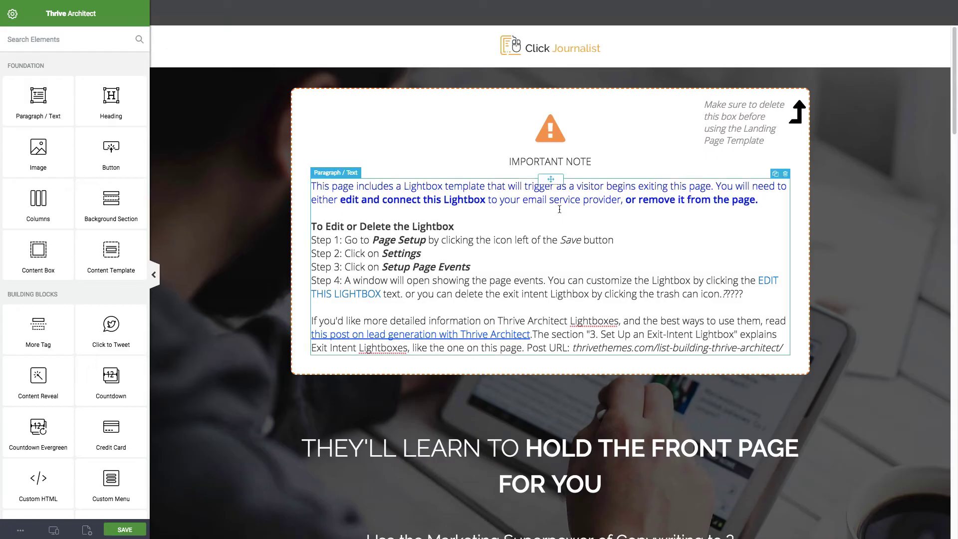
# Replace the note's first paragraph link with a link to #foobar
pyautogui.moveTo(771, 200); pyautogui.dragTo(311, 186)
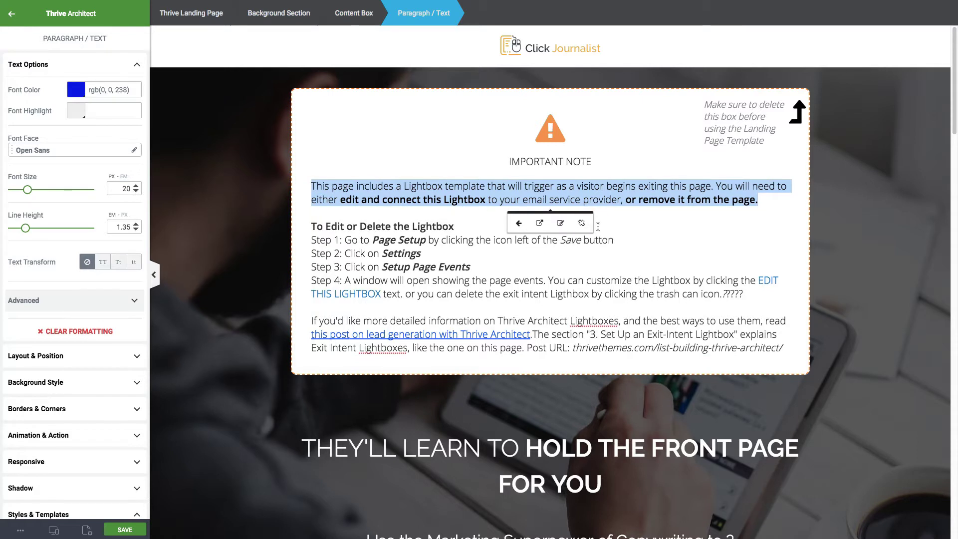
pyautogui.click(582, 223)
pyautogui.click(634, 224)
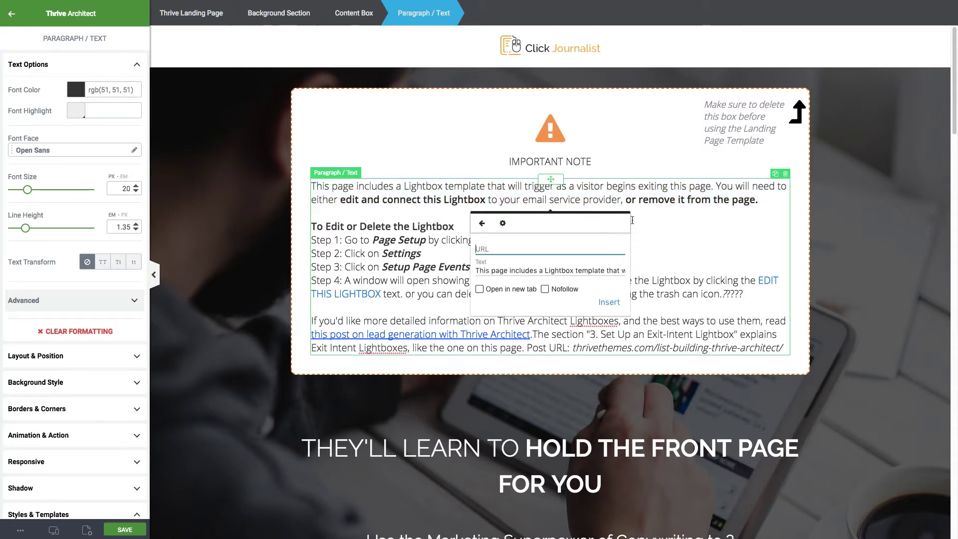
pyautogui.write('#')
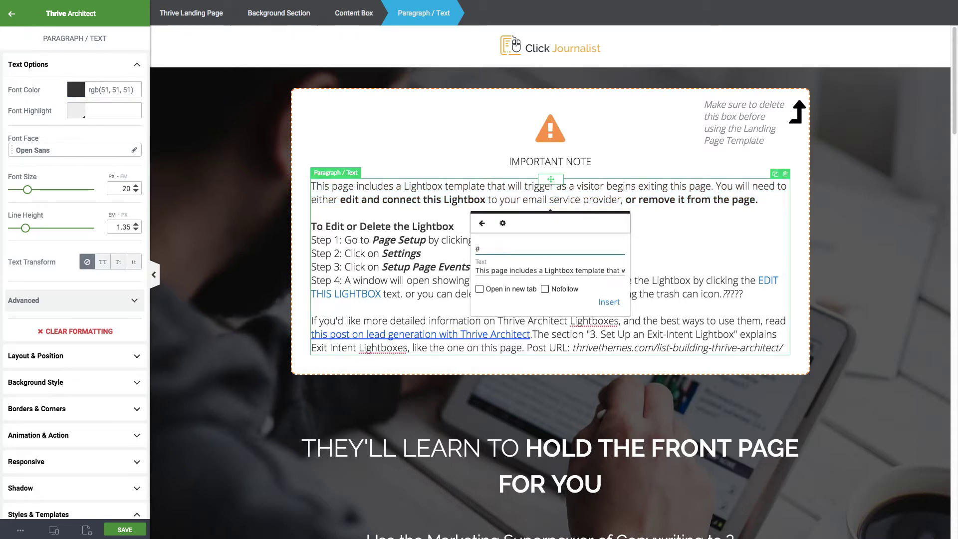
pyautogui.write('foobar')
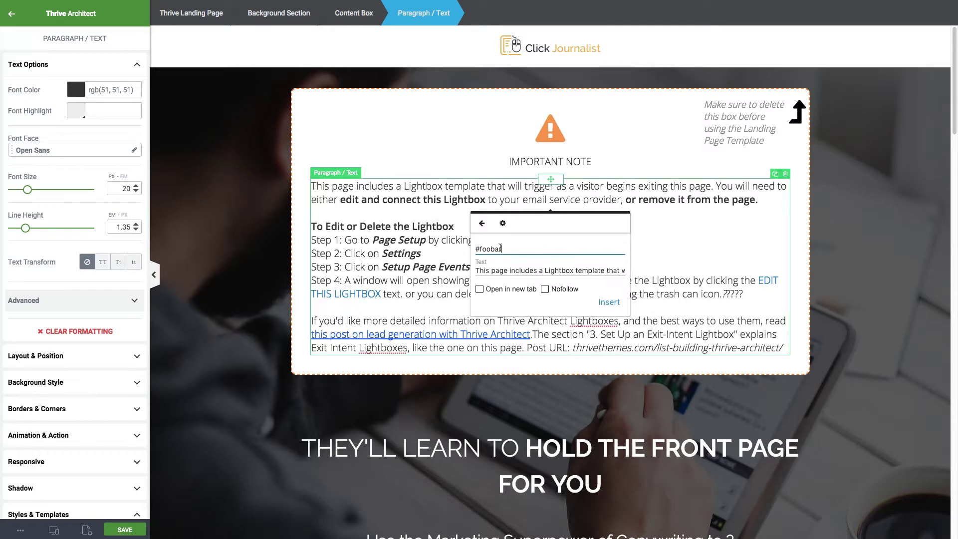
pyautogui.moveTo(500, 248); pyautogui.dragTo(475, 251)
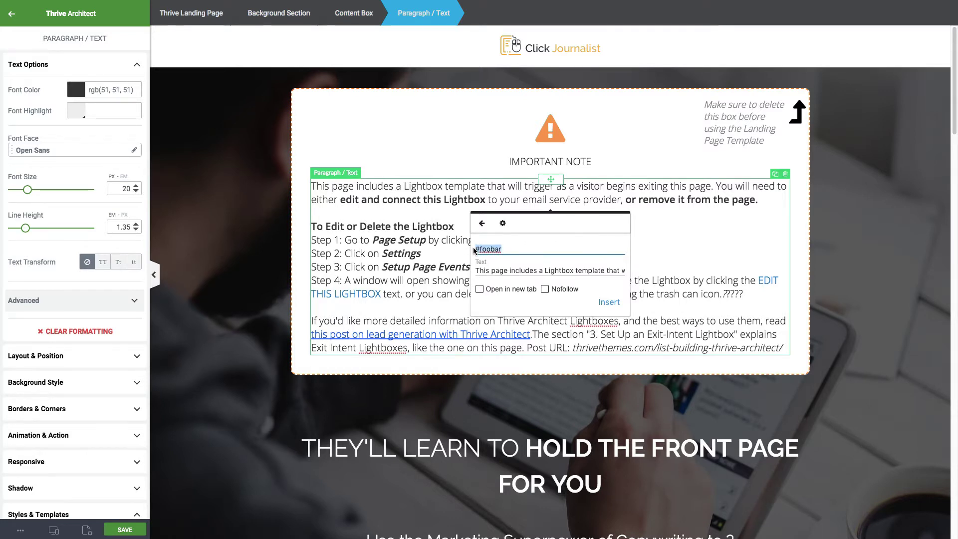
pyautogui.press('Escape')
pyautogui.moveTo(759, 201); pyautogui.dragTo(294, 184)
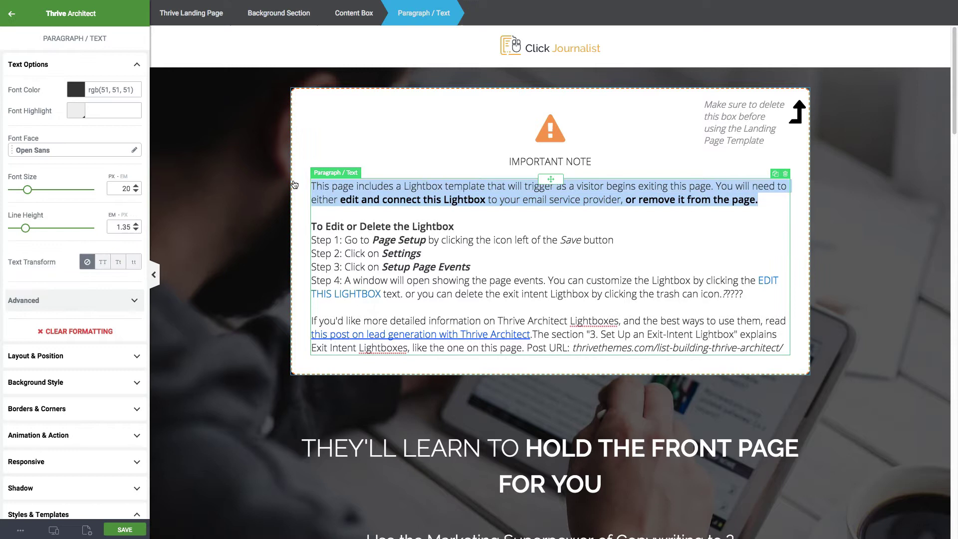
pyautogui.click(594, 231)
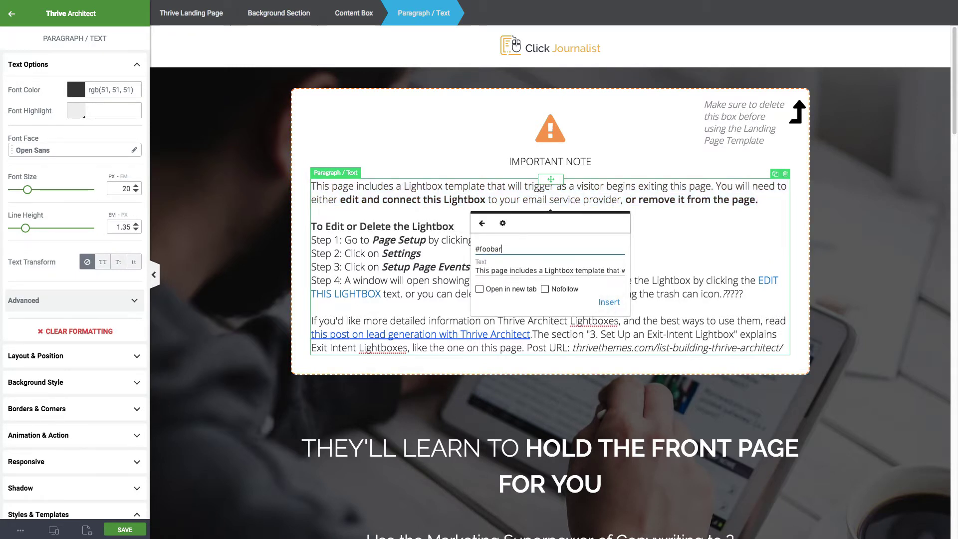
# Apply the #foobar link and select the Newsroom course background section
pyautogui.click(610, 302)
pyautogui.scroll(-1, 545, 262)
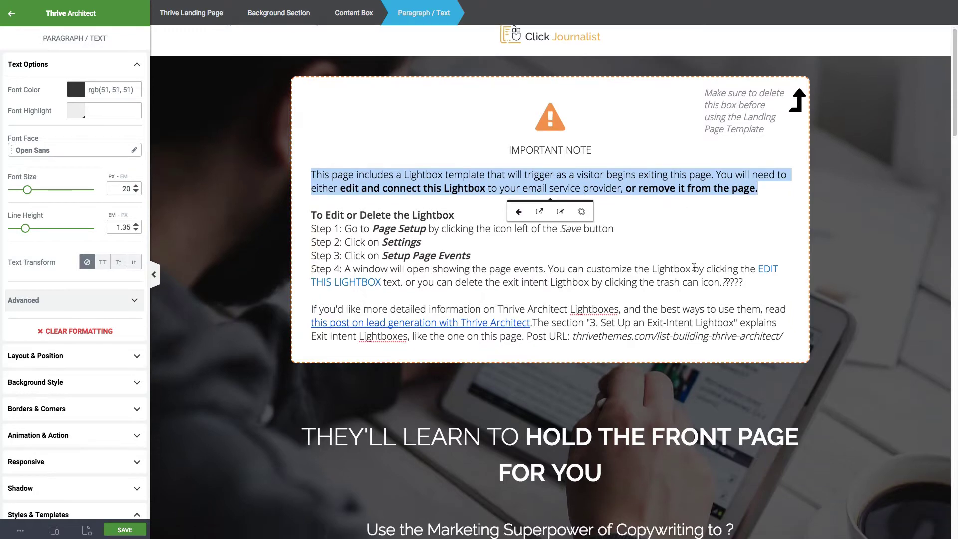
pyautogui.scroll(-8, 544, 262)
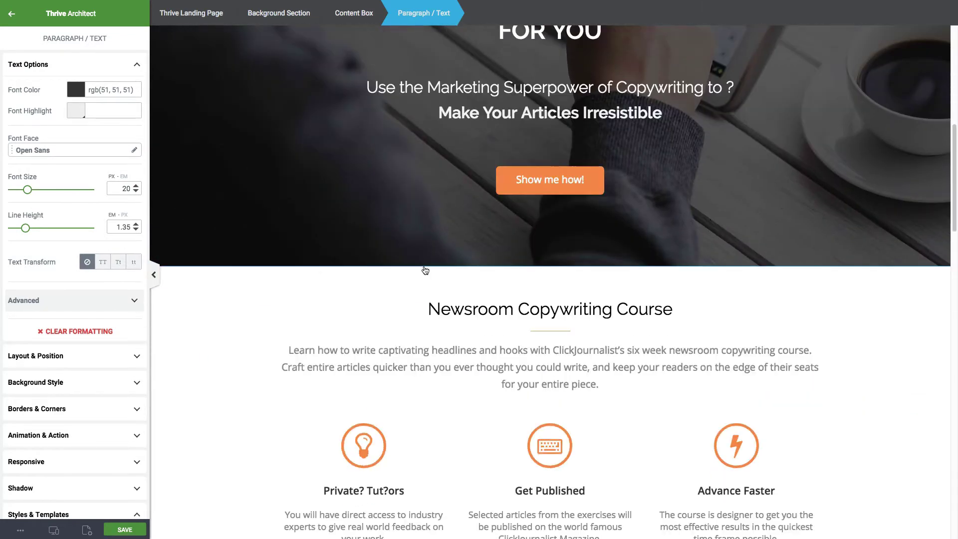
pyautogui.click(298, 281)
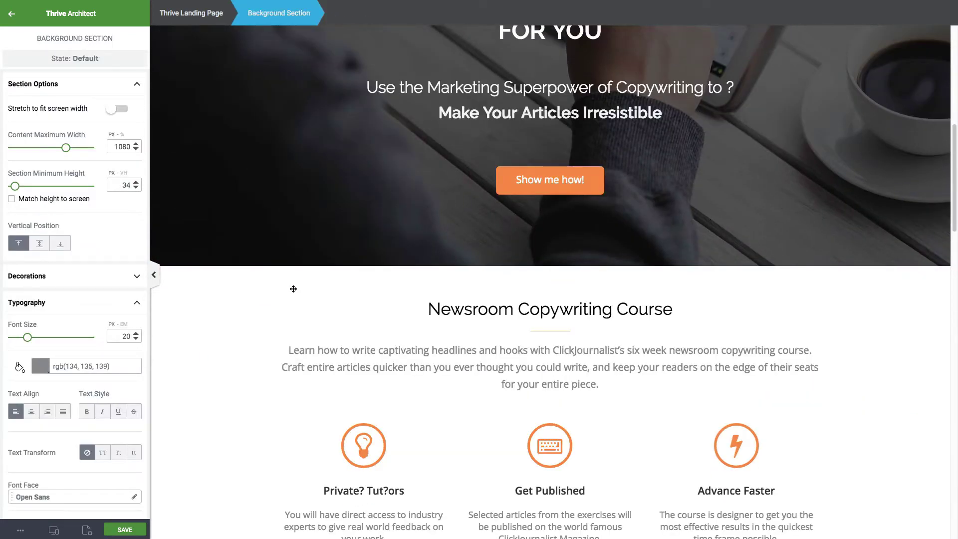
pyautogui.scroll(-3, 310, 284)
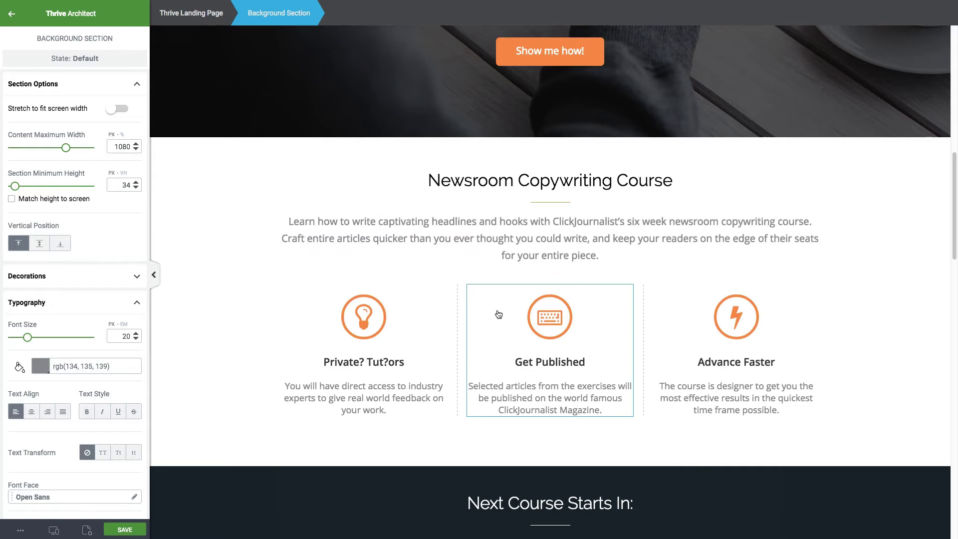
pyautogui.scroll(-1, 61, 472)
pyautogui.scroll(-6, 62, 464)
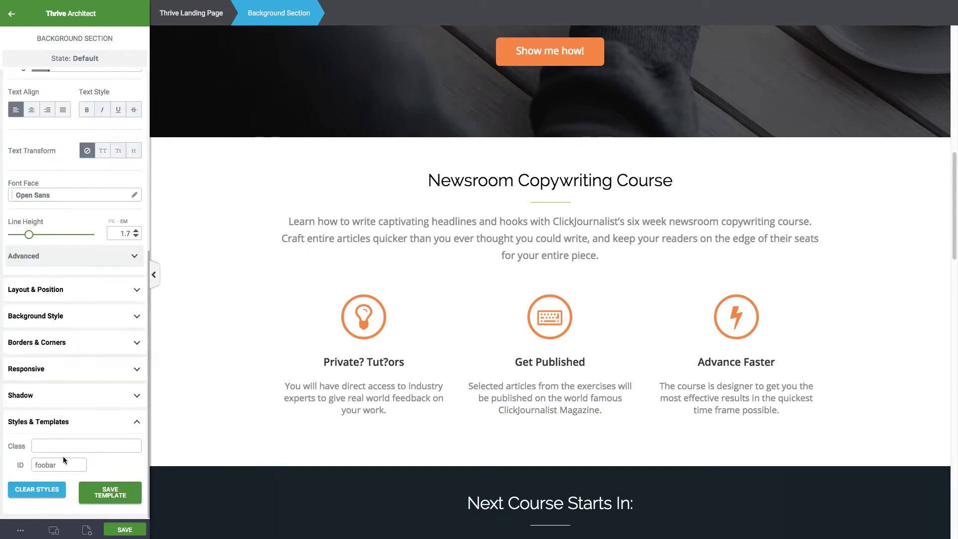
pyautogui.scroll(2, 62, 422)
# Check that the section's ID in the class and ID settings reads foobar
pyautogui.doubleClick(56, 418)
pyautogui.scroll(-2, 61, 460)
pyautogui.click(64, 374)
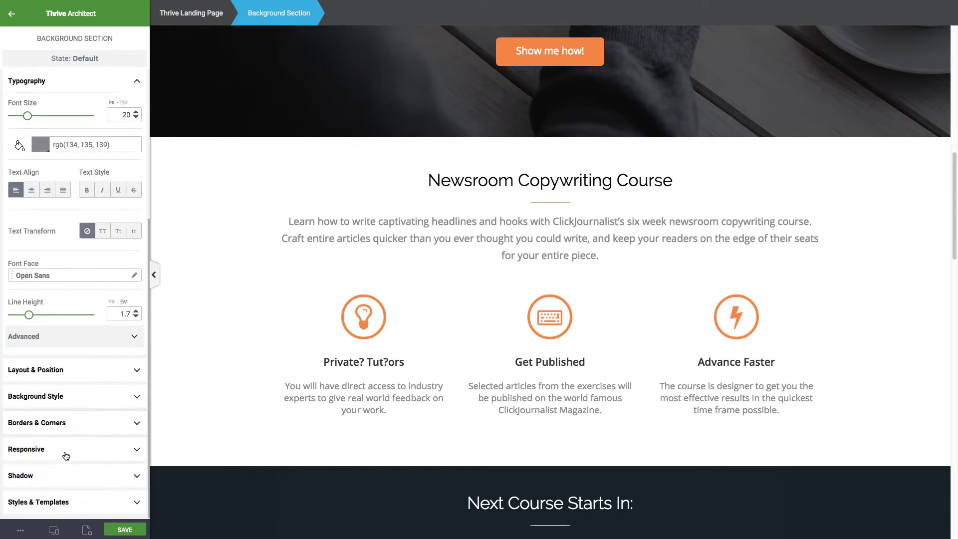
pyautogui.click(58, 506)
pyautogui.moveTo(69, 465); pyautogui.dragTo(11, 457)
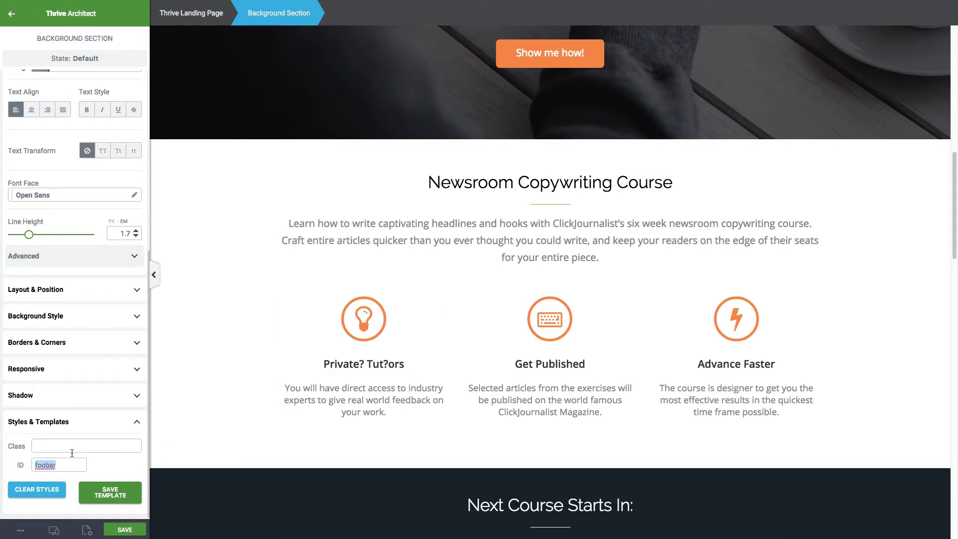
pyautogui.click(60, 461)
pyautogui.moveTo(60, 461); pyautogui.dragTo(33, 463)
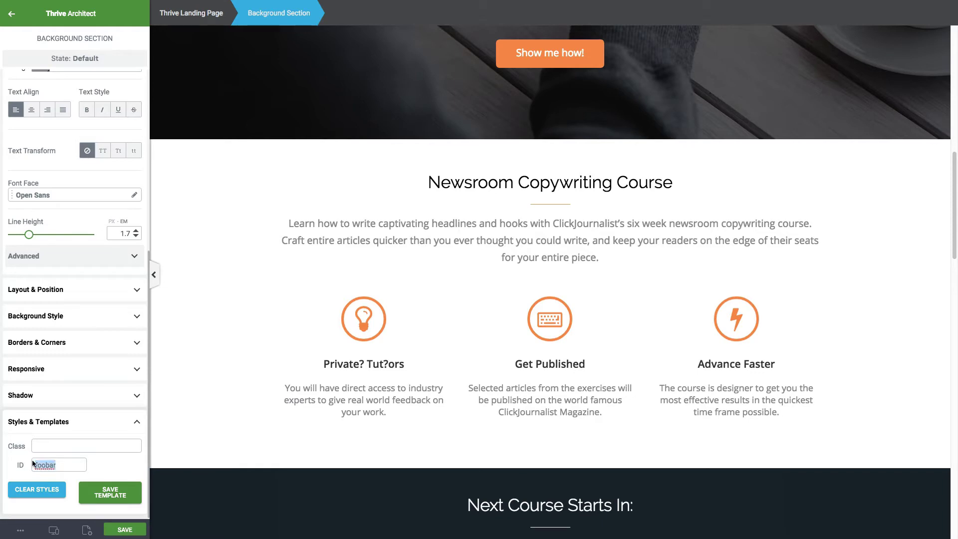
pyautogui.click(137, 425)
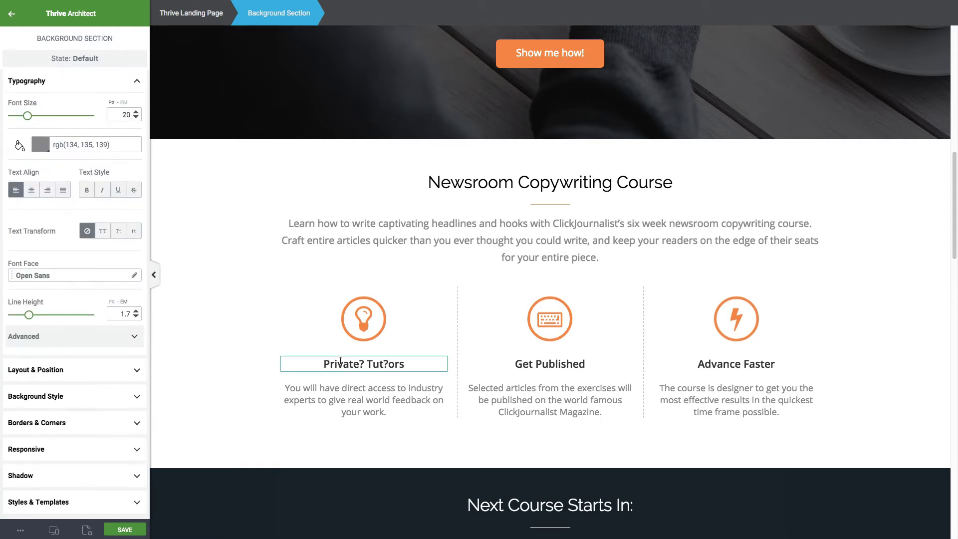
# Select the 'Show me how!' button and save the page
pyautogui.scroll(8, 341, 362)
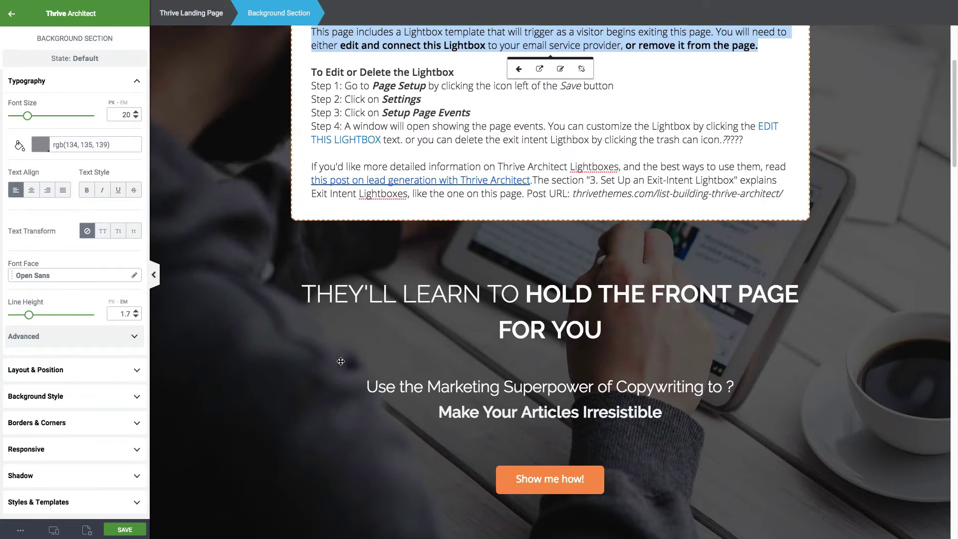
pyautogui.click(370, 297)
pyautogui.click(596, 483)
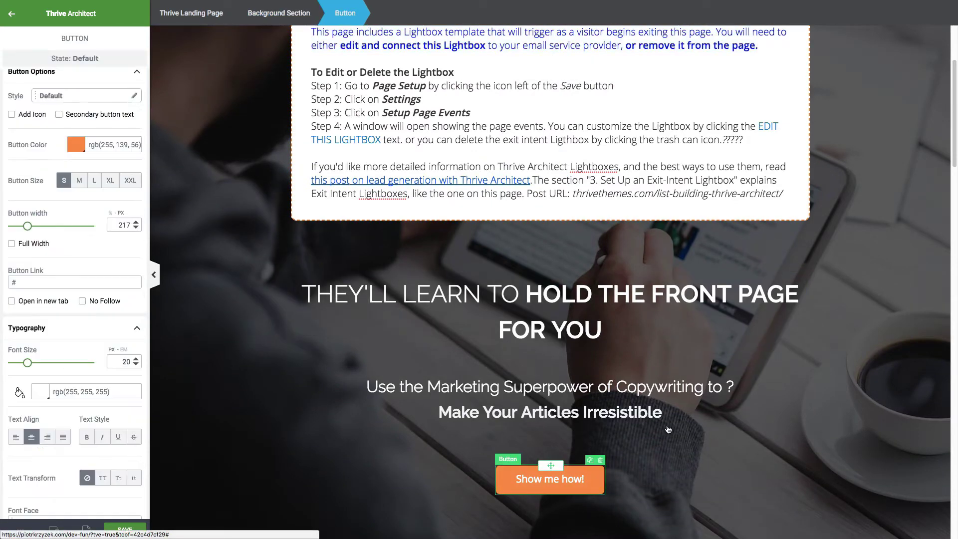
pyautogui.scroll(-10, 668, 429)
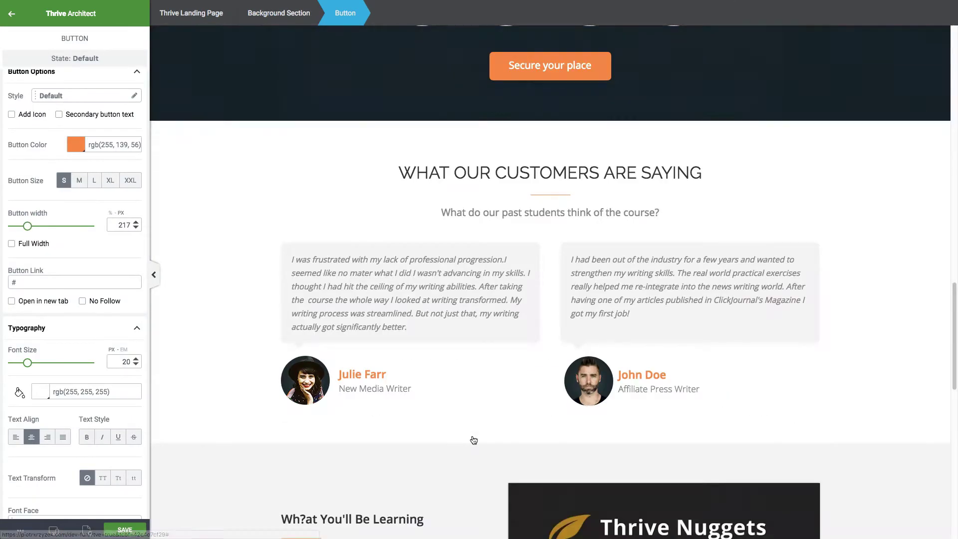
pyautogui.scroll(-10, 474, 440)
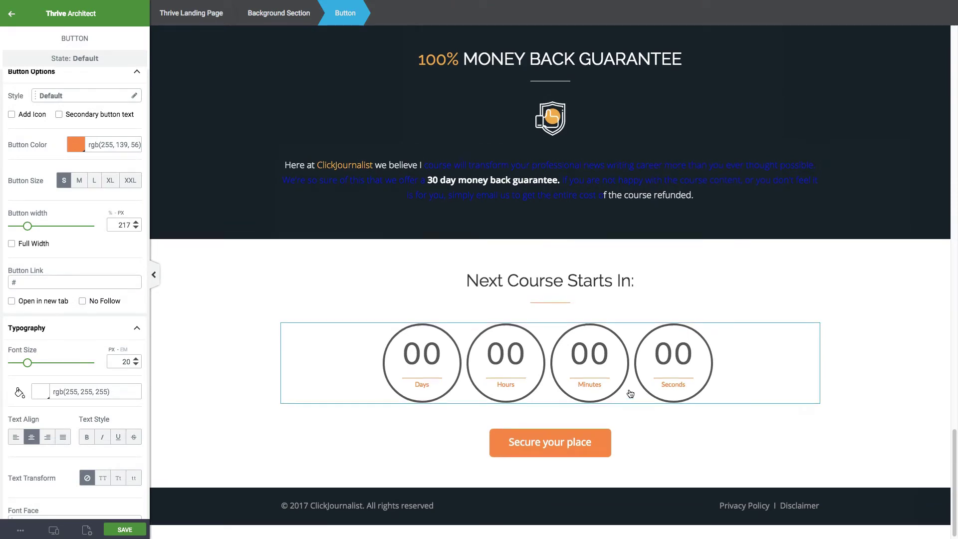
pyautogui.scroll(20, 629, 391)
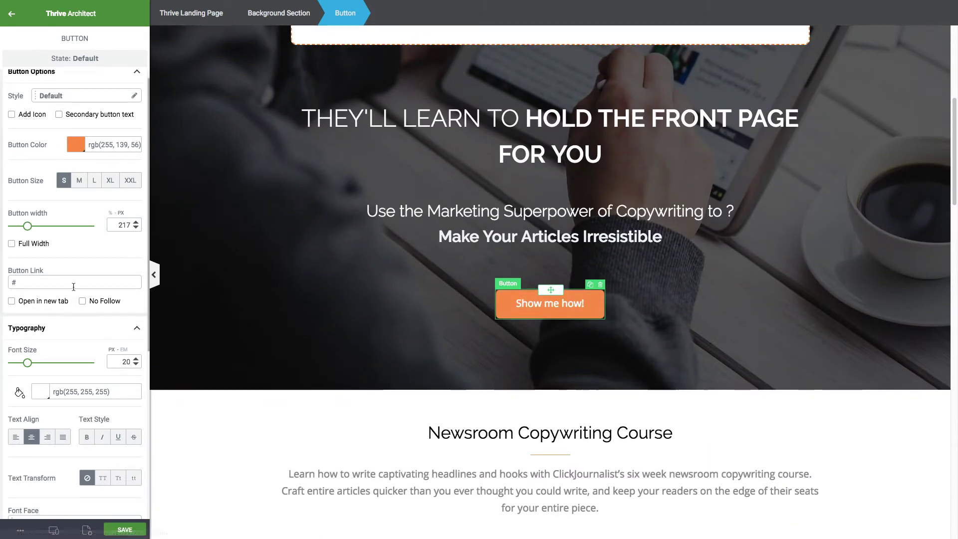
pyautogui.click(674, 235)
pyautogui.moveTo(674, 235); pyautogui.dragTo(472, 211)
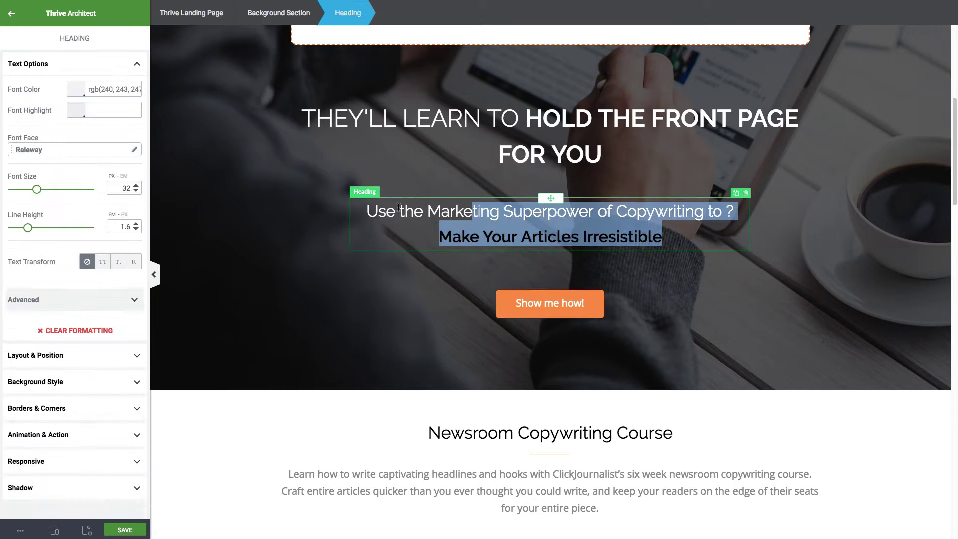
pyautogui.click(580, 303)
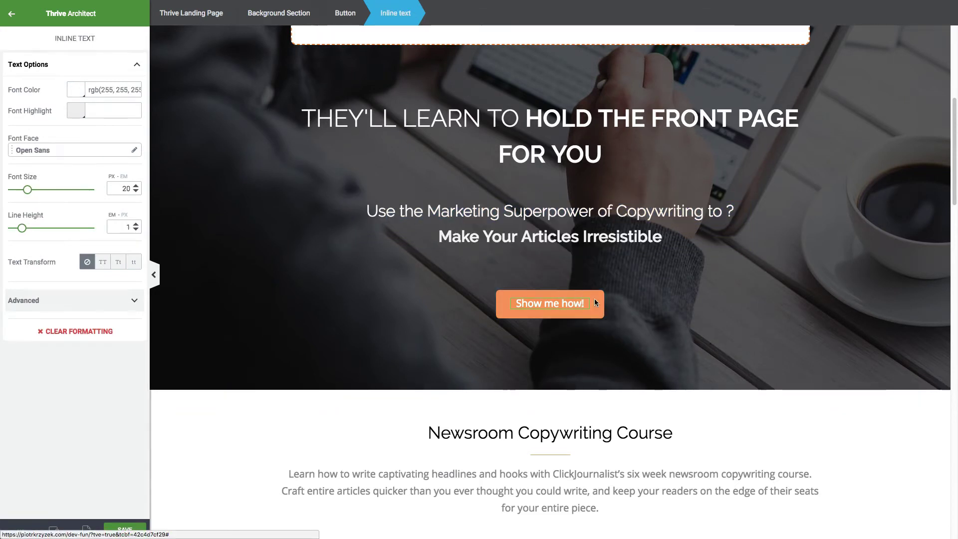
pyautogui.click(596, 302)
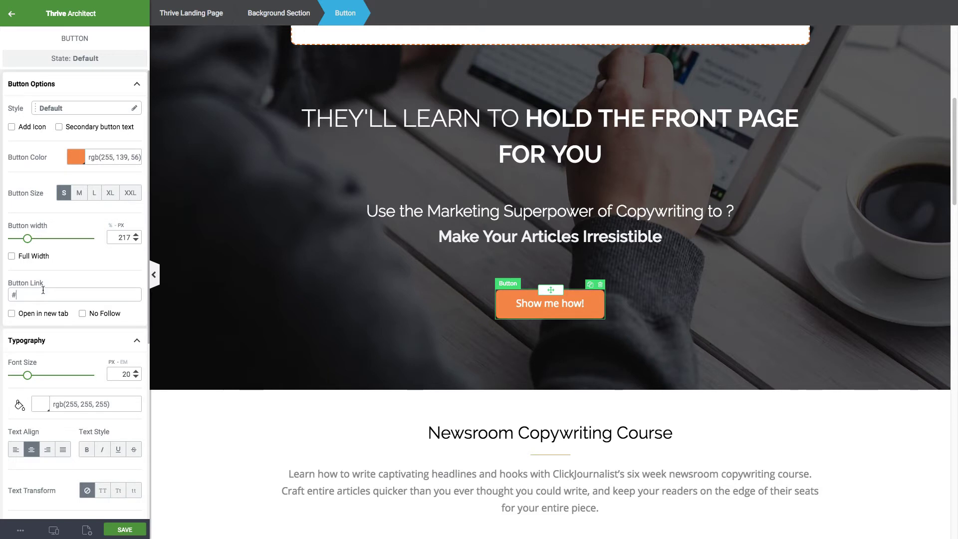
pyautogui.write('buynow')
pyautogui.click(124, 530)
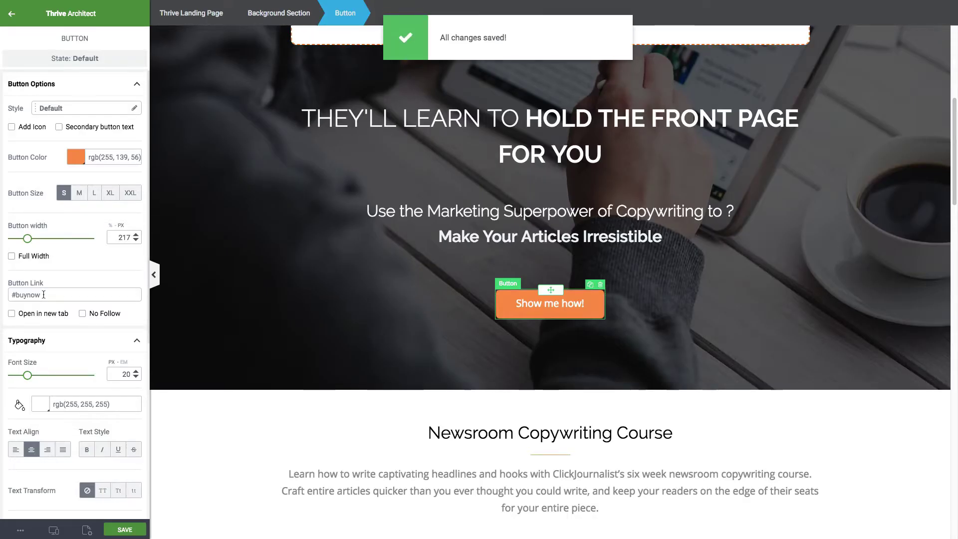
# Retype the button link as #buynow and copy the word buynow
pyautogui.moveTo(41, 295); pyautogui.dragTo(8, 294)
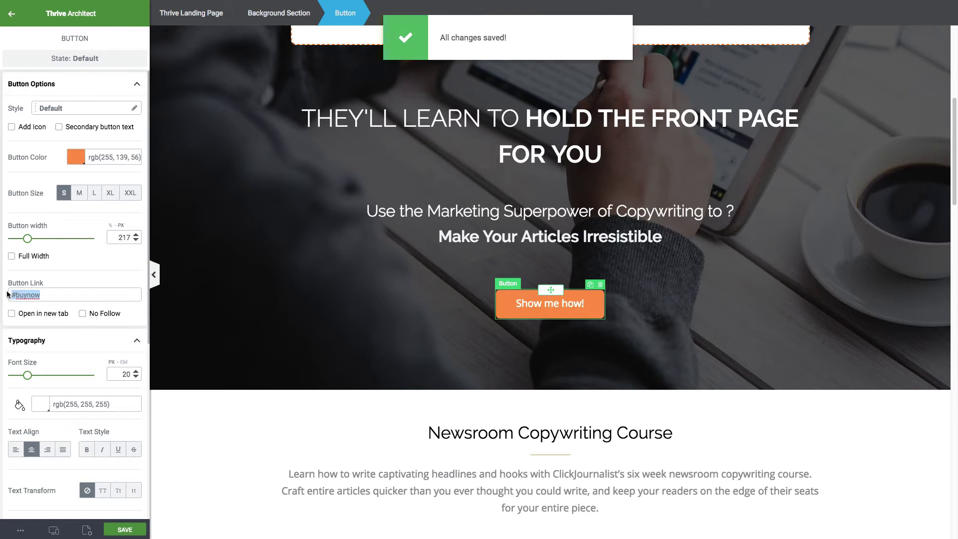
pyautogui.doubleClick(15, 295)
pyautogui.click(59, 294)
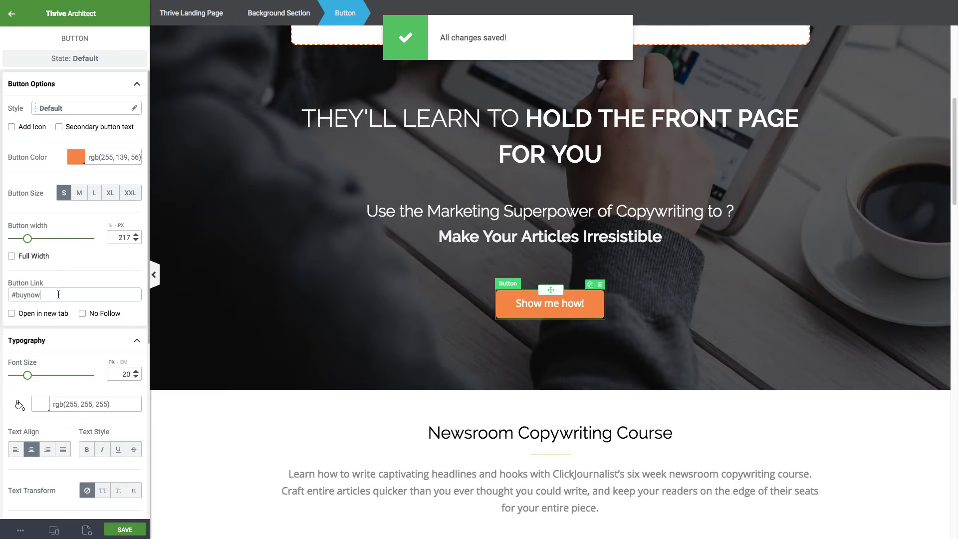
pyautogui.tripleClick(58, 295)
pyautogui.write('http')
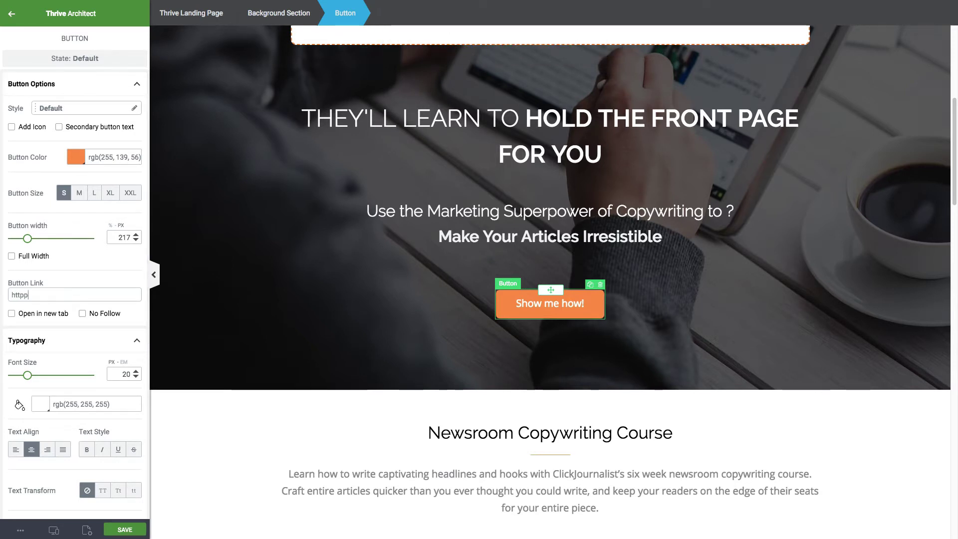
pyautogui.press('BackSpace')
pyautogui.press('BackSpace')
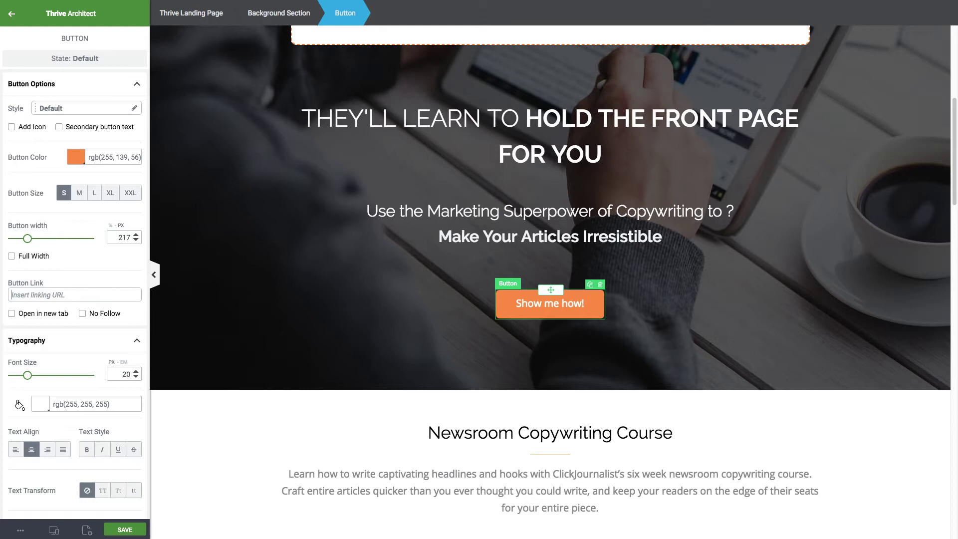
pyautogui.write('#buynow')
pyautogui.doubleClick(33, 296)
pyautogui.rightClick(33, 296)
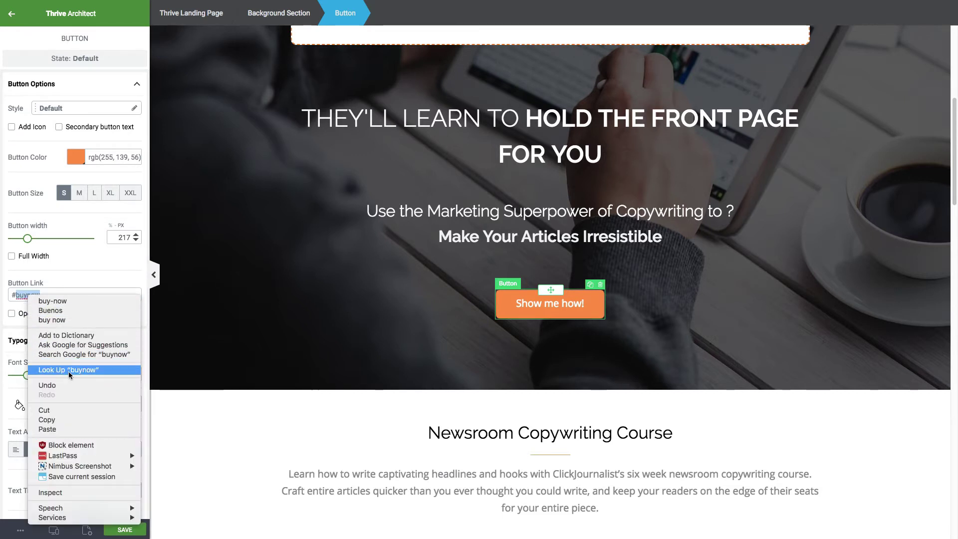
pyautogui.click(68, 419)
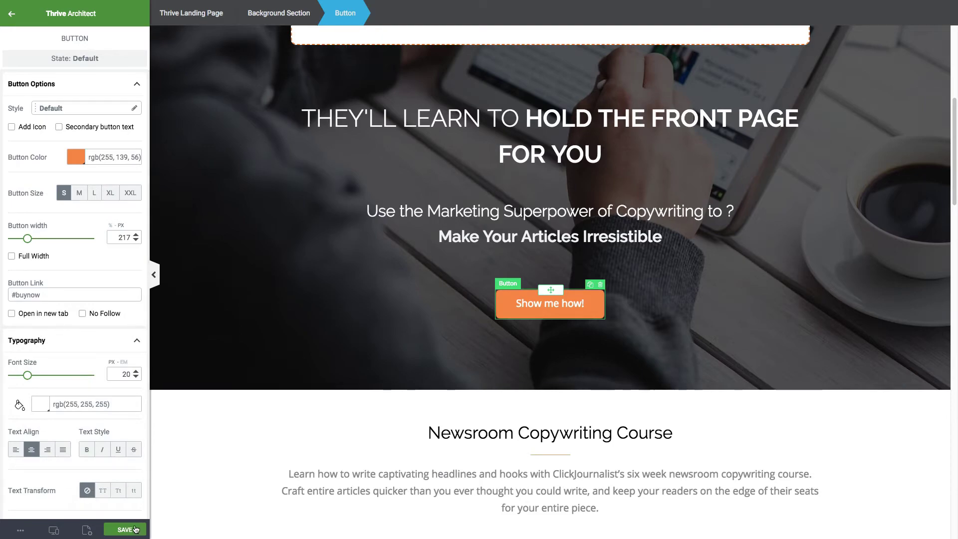
# Save the page and show the guarantee paragraph's class and ID settings
pyautogui.hotkey('ctrl', 's')
pyautogui.scroll(-15, 391, 287)
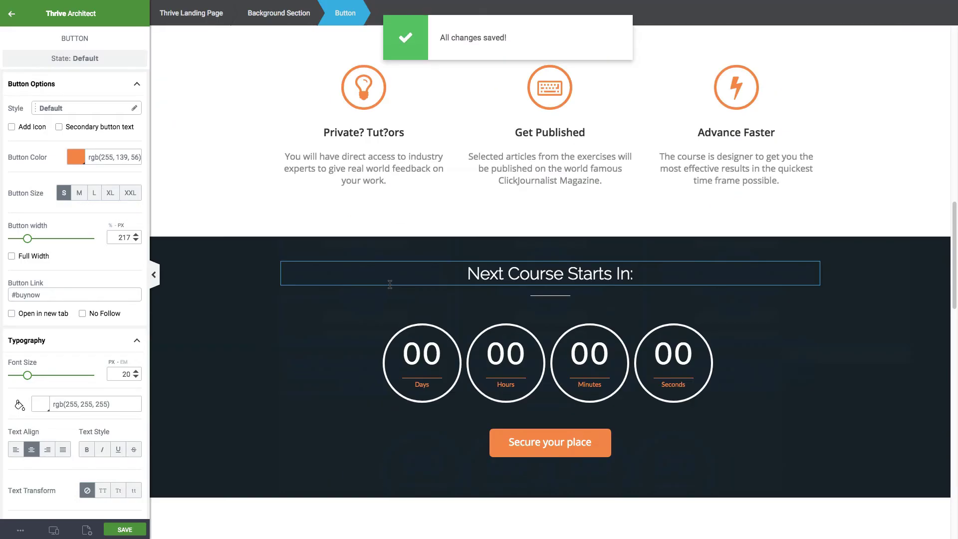
pyautogui.scroll(-7, 315, 283)
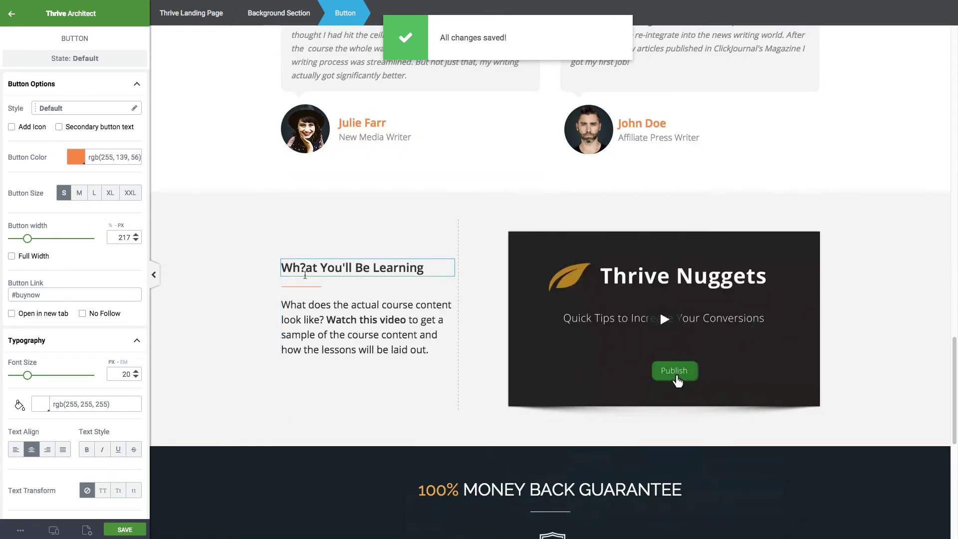
pyautogui.scroll(-9, 305, 275)
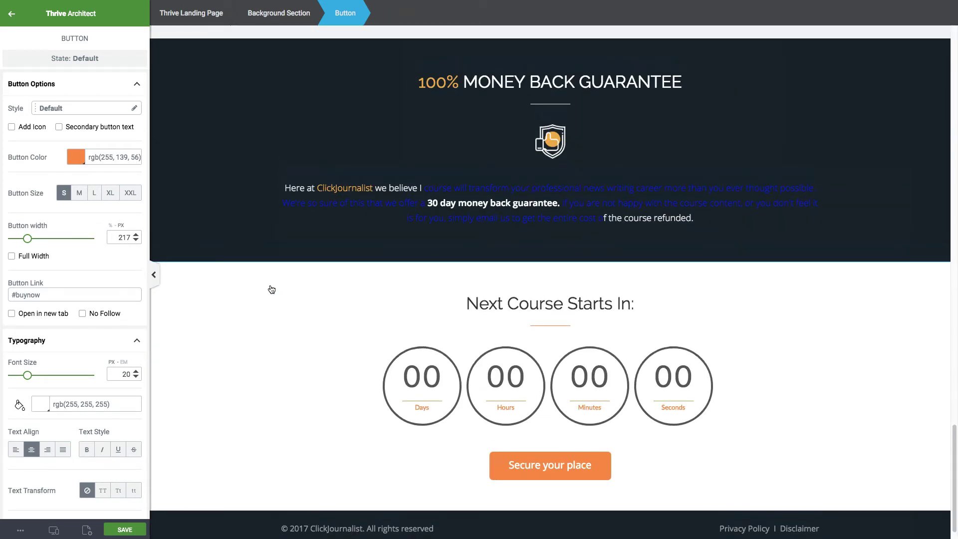
pyautogui.click(299, 217)
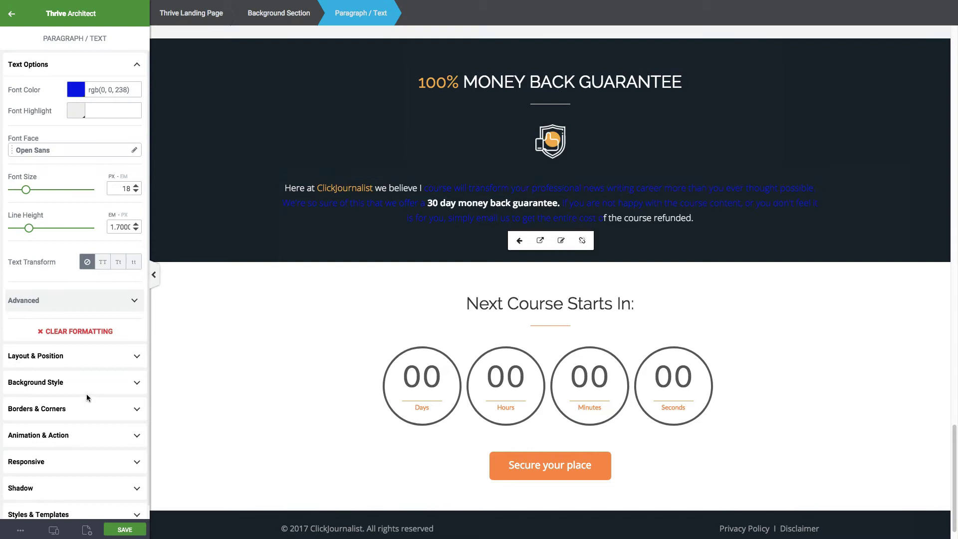
pyautogui.click(69, 514)
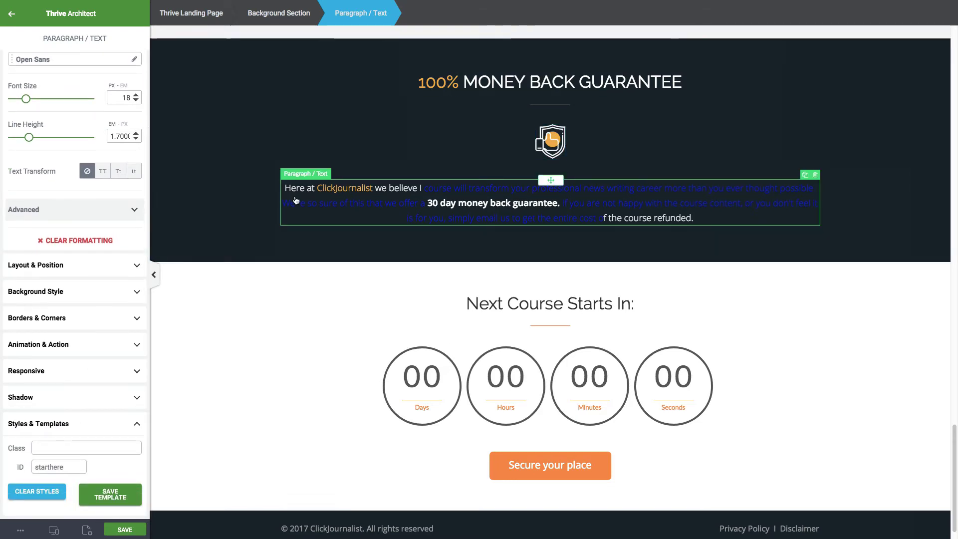
# Select the countdown background section near the page bottom
pyautogui.scroll(2, 296, 201)
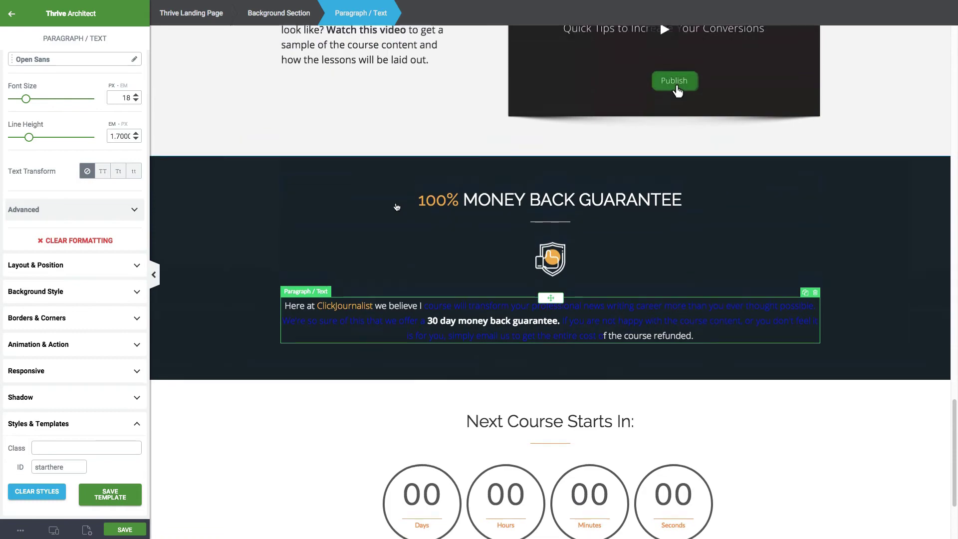
pyautogui.scroll(-3, 397, 207)
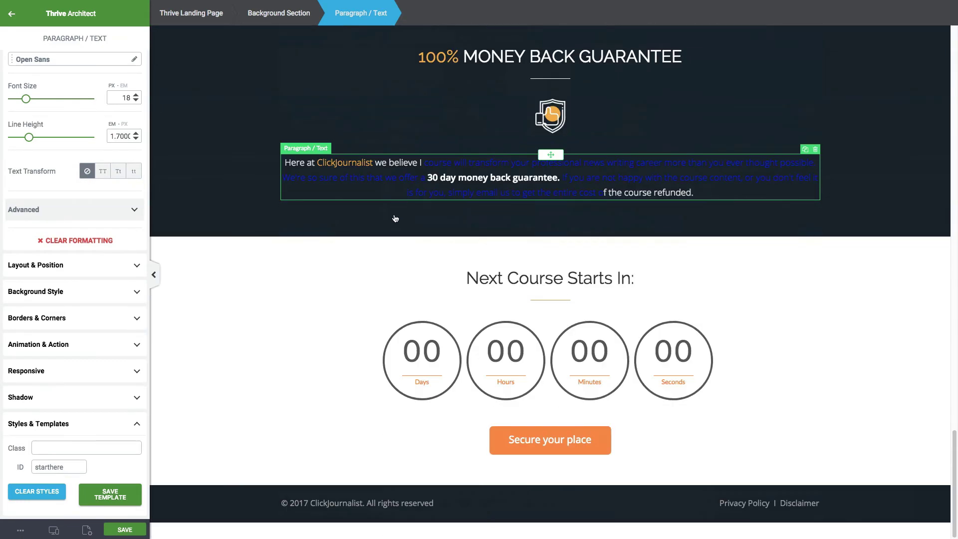
pyautogui.scroll(10, 508, 365)
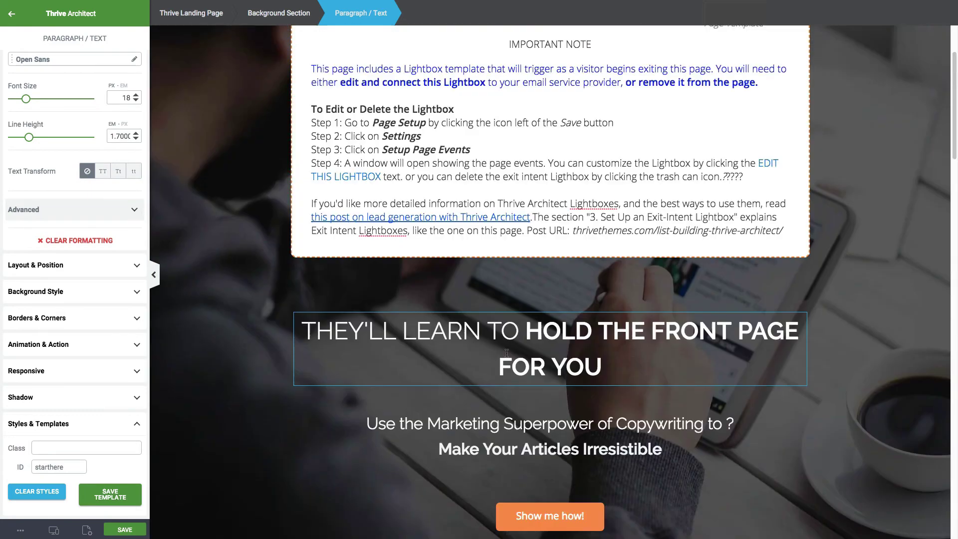
pyautogui.scroll(-15, 507, 353)
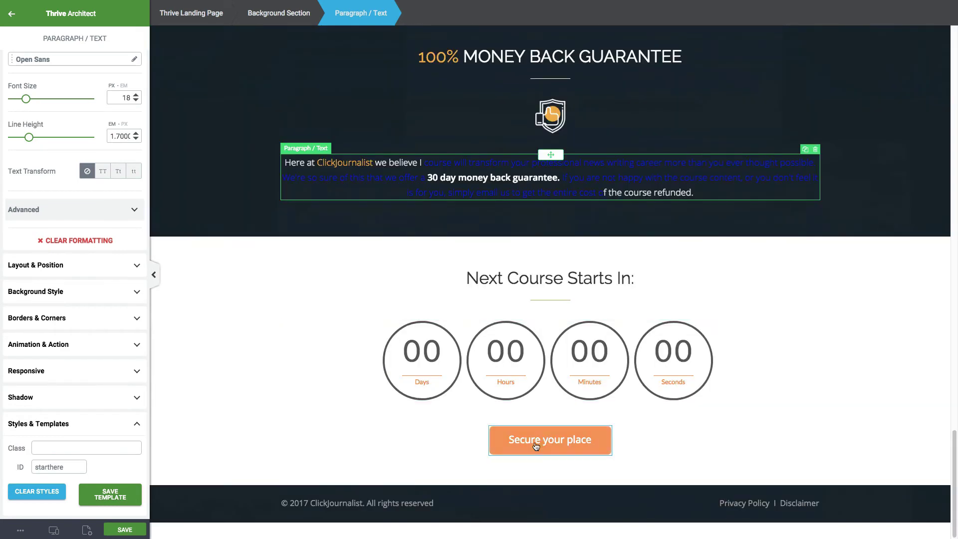
pyautogui.click(336, 239)
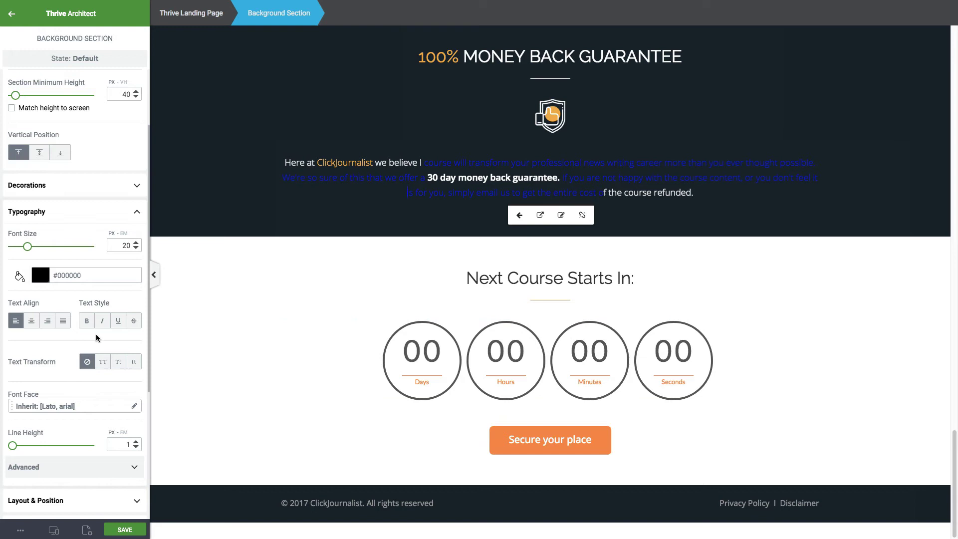
# Paste buynow into the countdown section's ID field and save the page
pyautogui.scroll(-1, 90, 321)
pyautogui.scroll(-3, 90, 321)
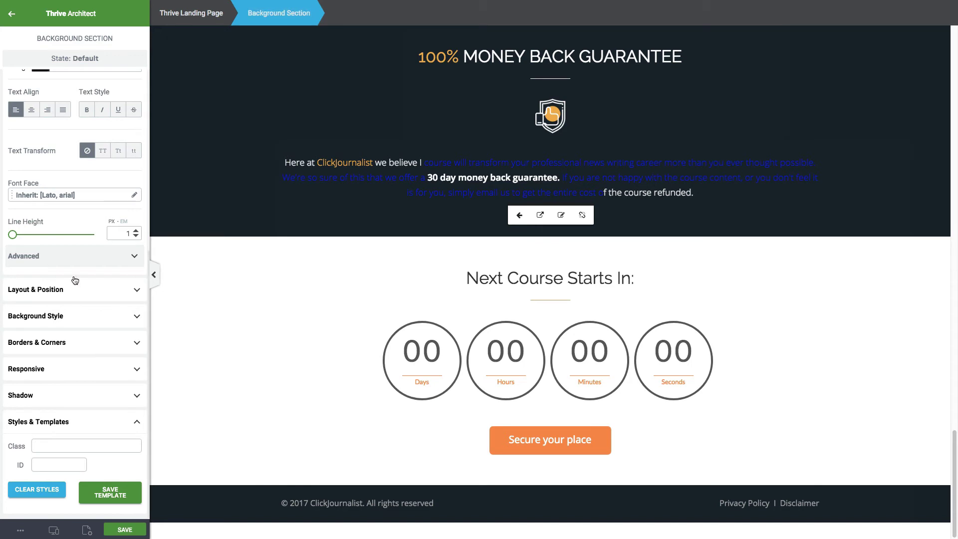
pyautogui.scroll(2, 30, 425)
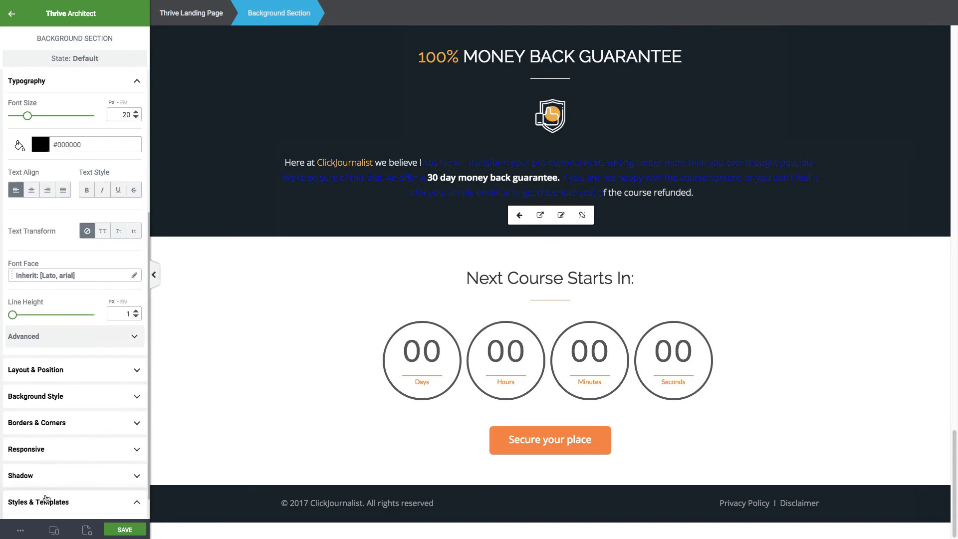
pyautogui.scroll(-2, 46, 487)
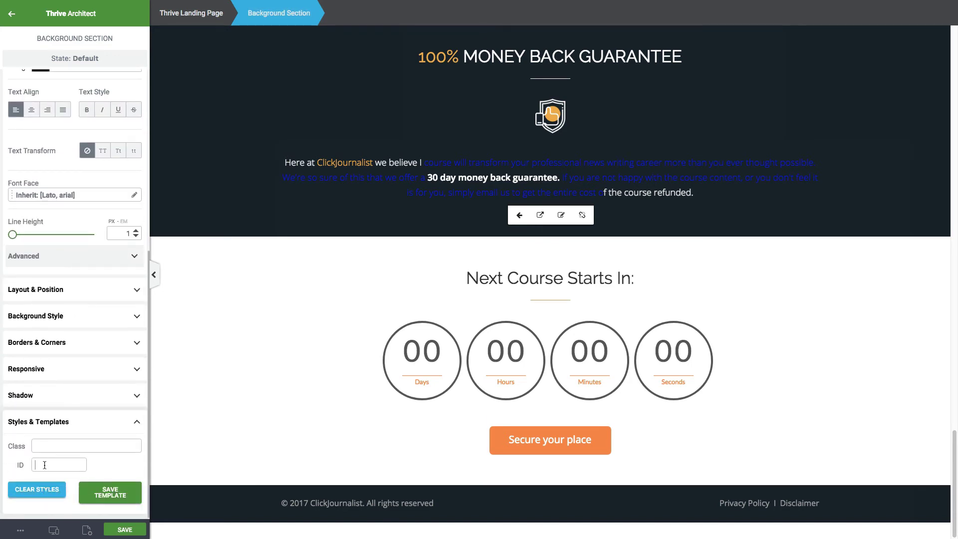
pyautogui.rightClick(42, 464)
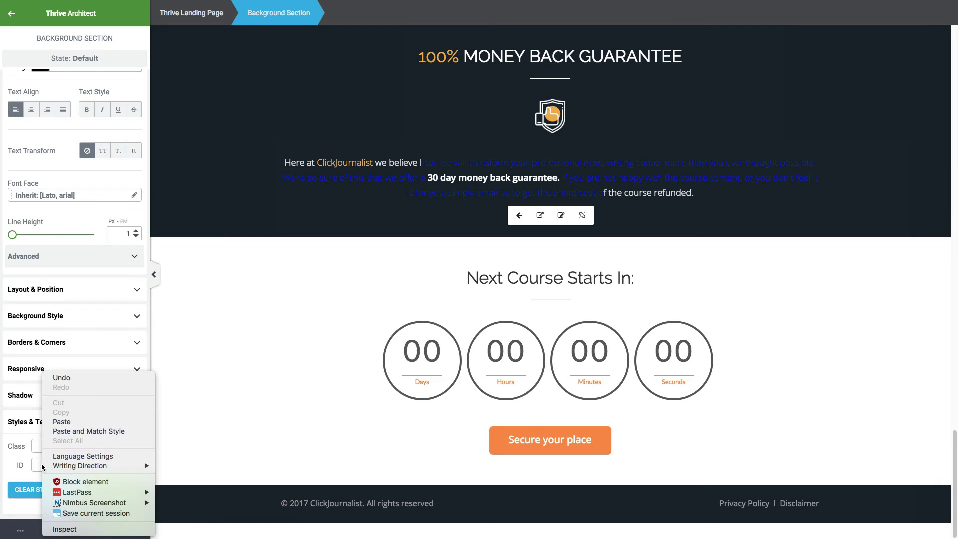
pyautogui.click(59, 422)
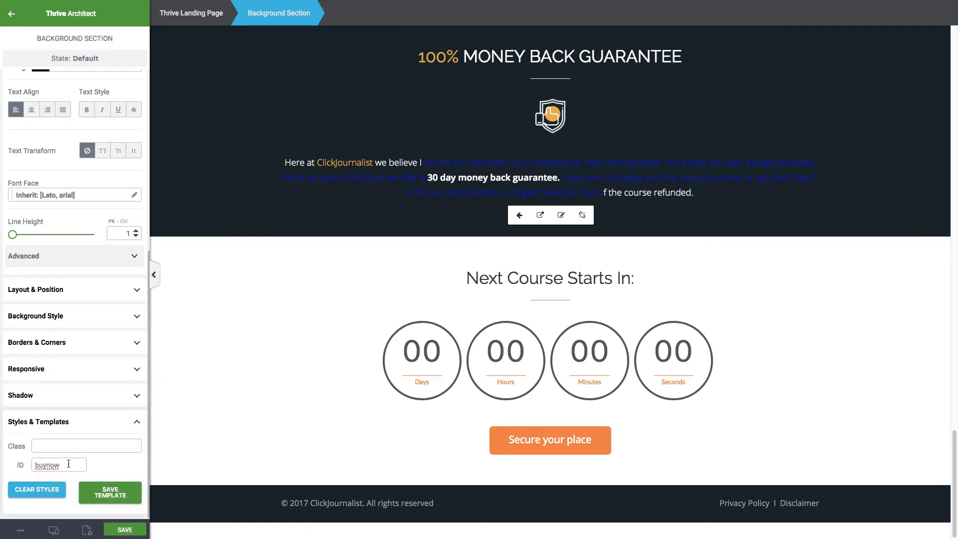
pyautogui.moveTo(69, 464); pyautogui.dragTo(29, 462)
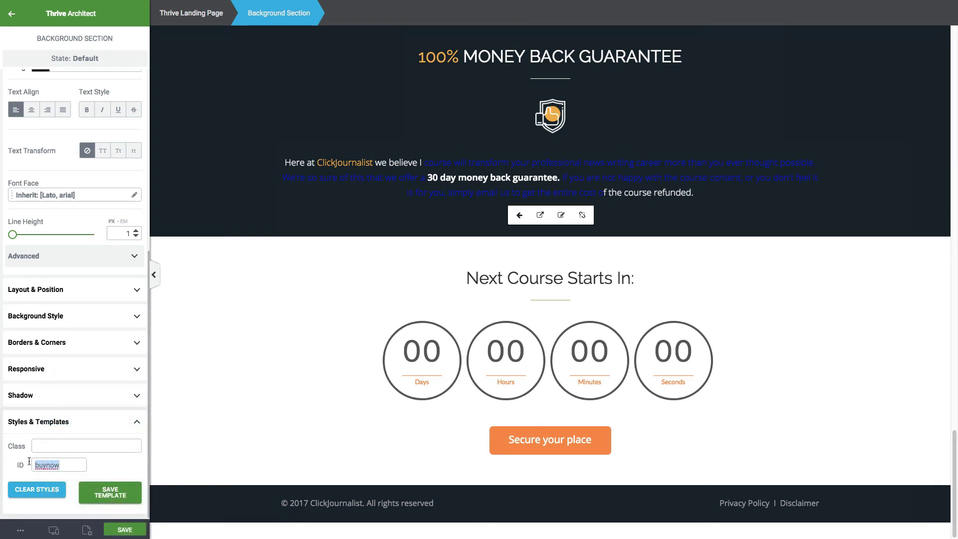
pyautogui.click(103, 463)
pyautogui.click(124, 530)
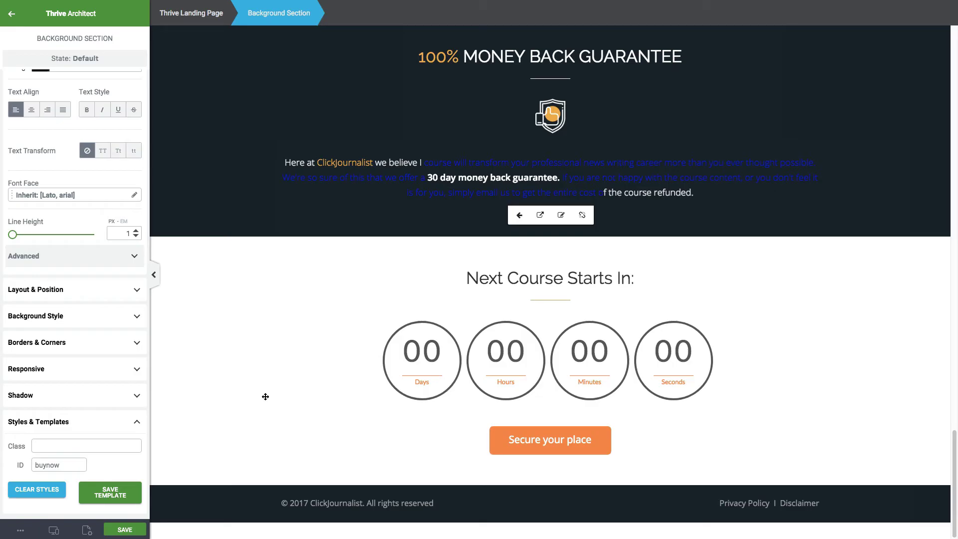
# Reload the live page and test the 'Show me how!' button's jump
pyautogui.hotkey('ctrl', 'Tab')
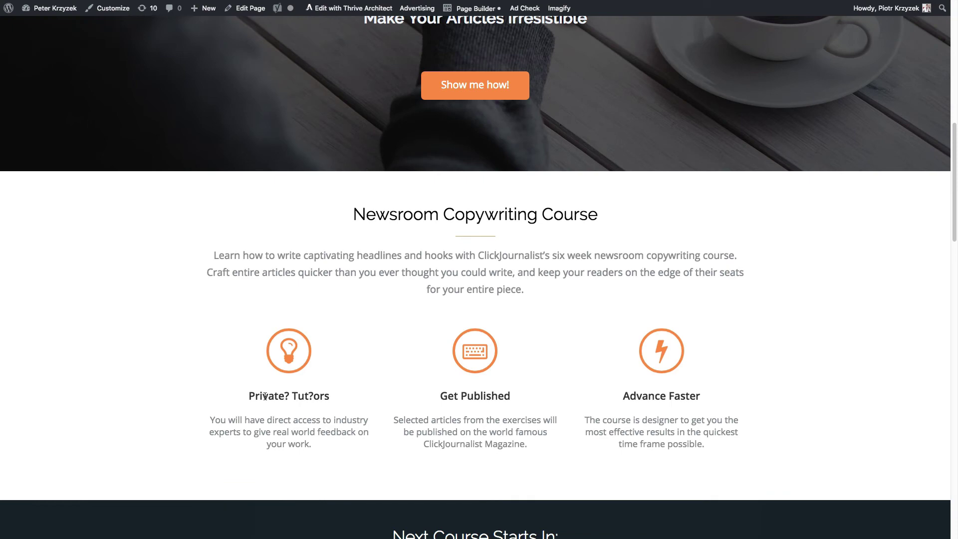
pyautogui.hotkey('ctrl', 'r')
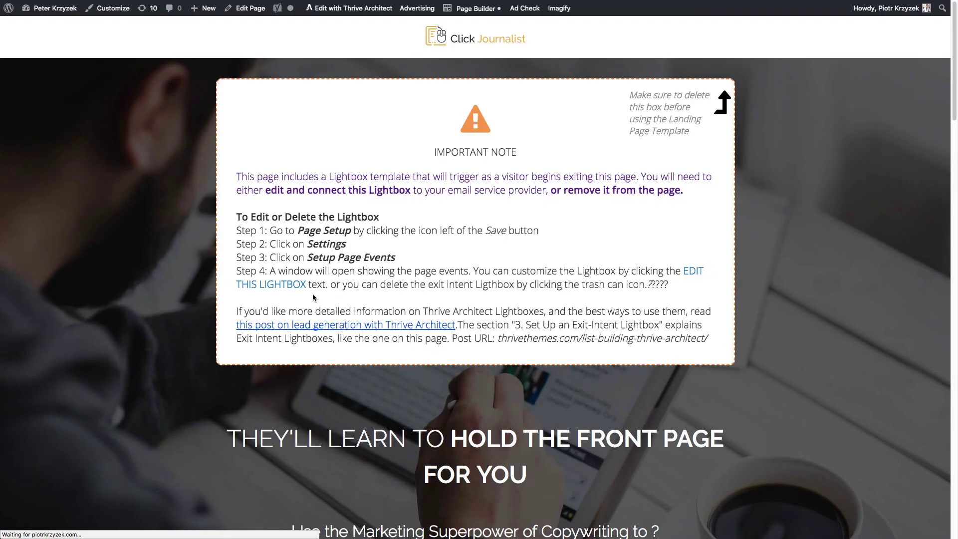
pyautogui.scroll(-5, 537, 300)
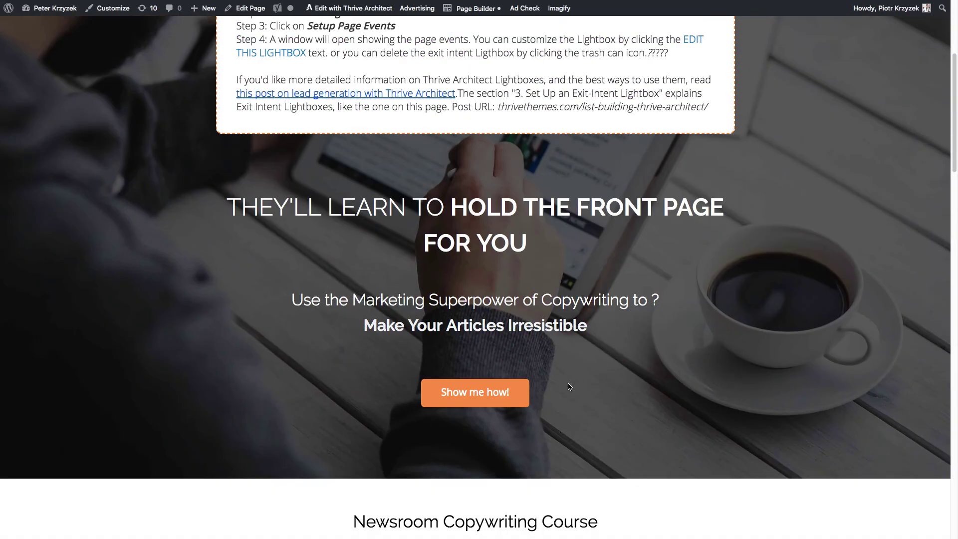
pyautogui.click(475, 393)
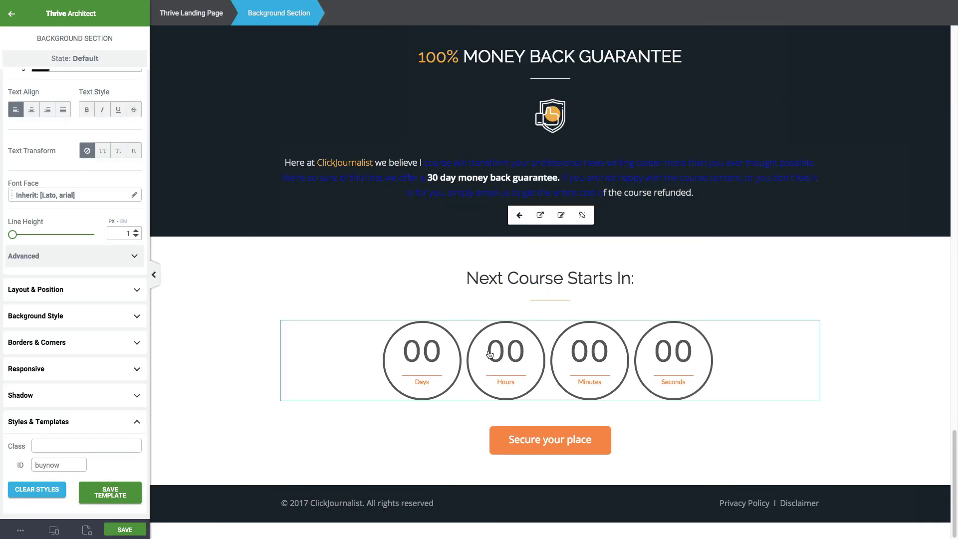
# Link the guarantee paragraph's opening text to #adasdasdasd and copy the anchor name
pyautogui.moveTo(292, 163); pyautogui.dragTo(343, 163)
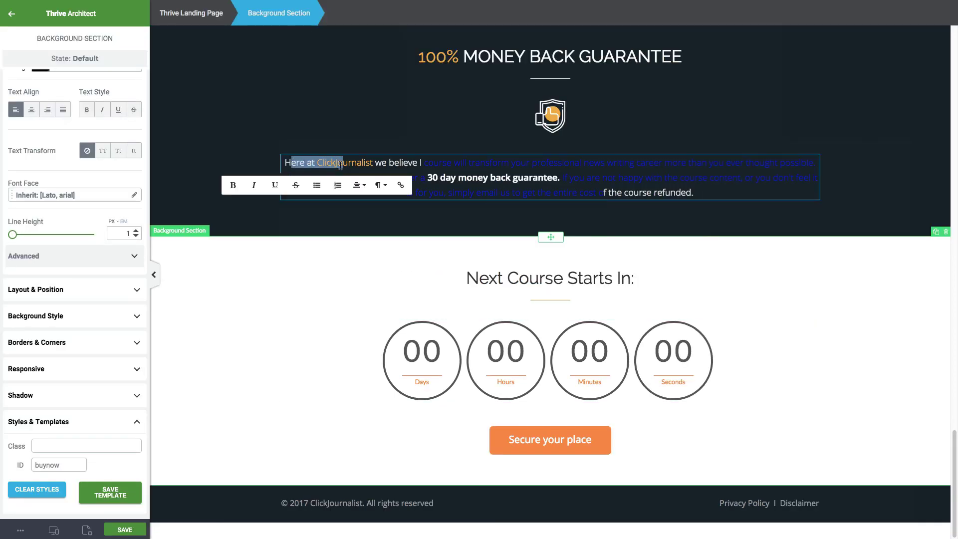
pyautogui.click(402, 187)
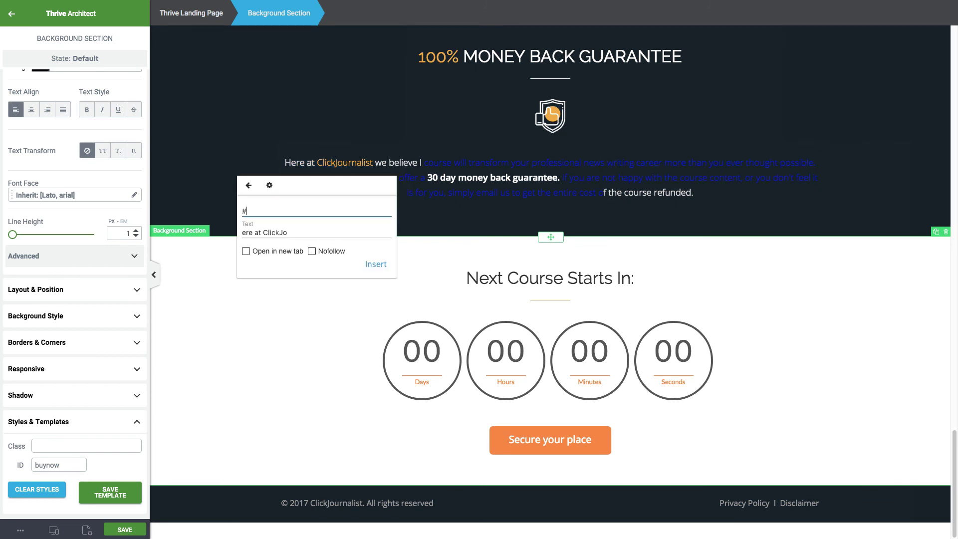
pyautogui.write('#adasdasdasd')
pyautogui.doubleClick(261, 211)
pyautogui.rightClick(261, 210)
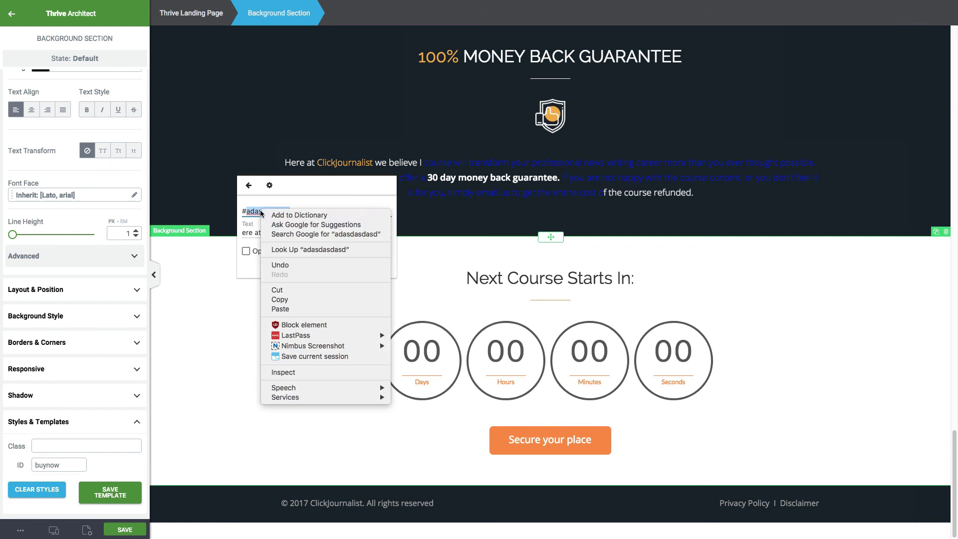
pyautogui.click(290, 300)
# Set the 'Next Course Starts In:' heading's ID to adasdasdasd
pyautogui.click(471, 277)
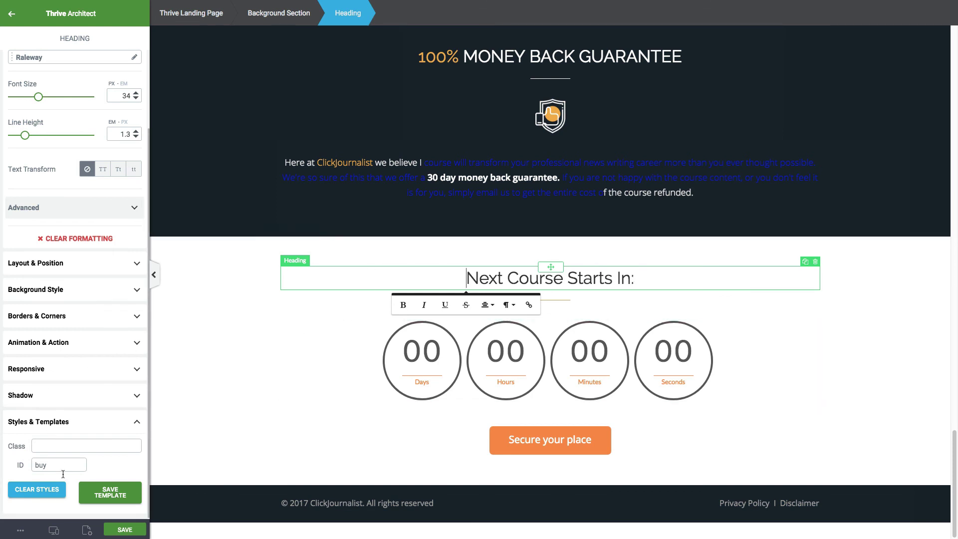
pyautogui.click(48, 465)
pyautogui.write('adasdasdasd')
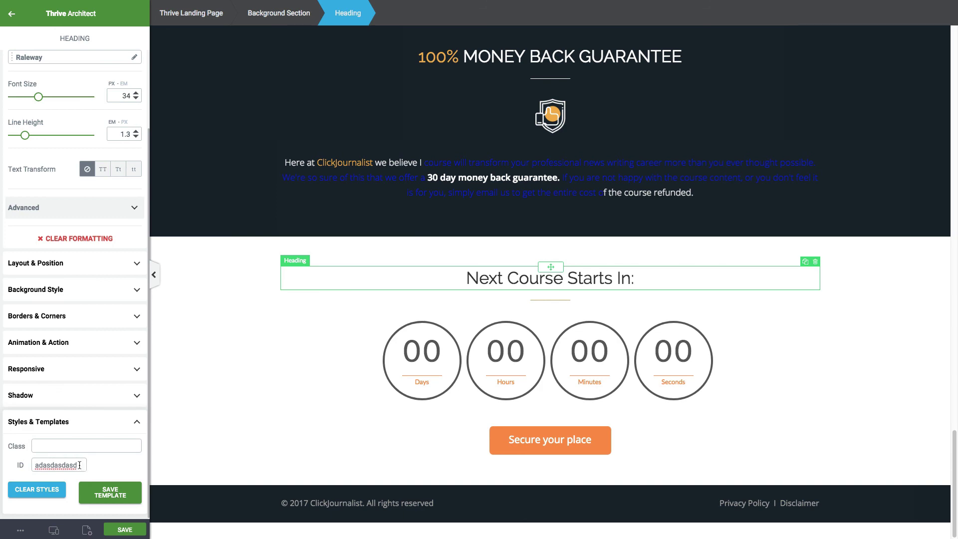
pyautogui.click(12, 470)
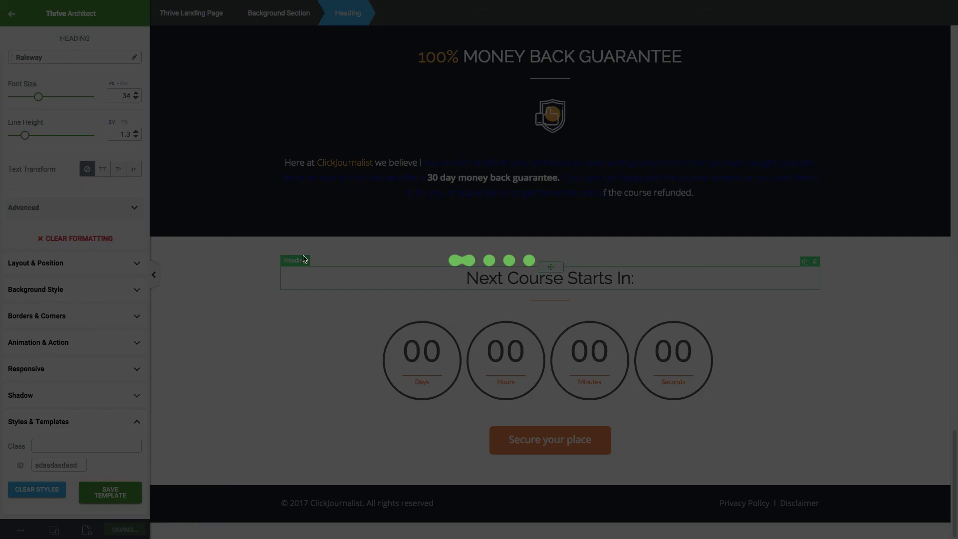